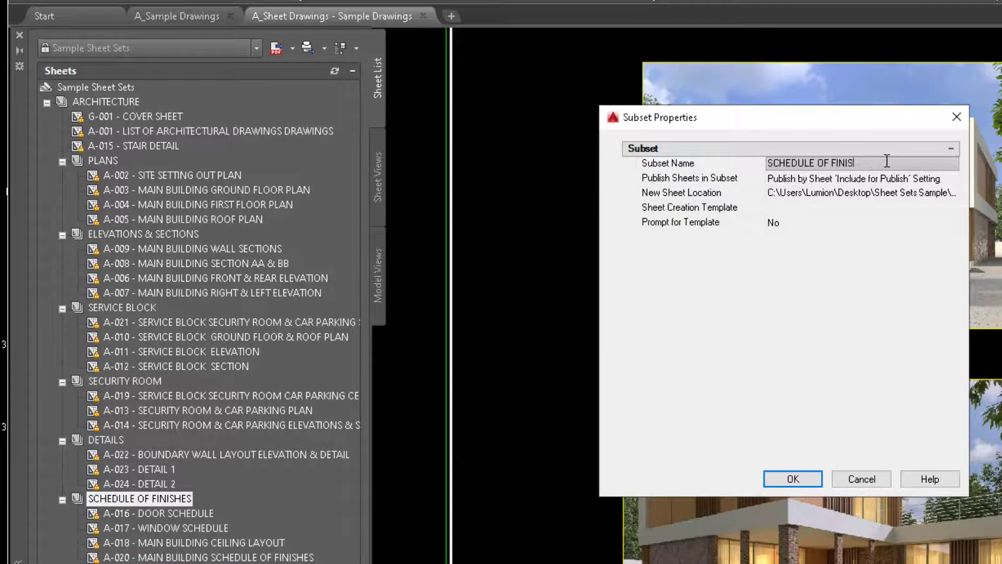
Rename the SCHEDULE OF FINISHES subset as SCHEDULES
key(BackSpace)
key(BackSpace)
text(S)
click(791, 478)
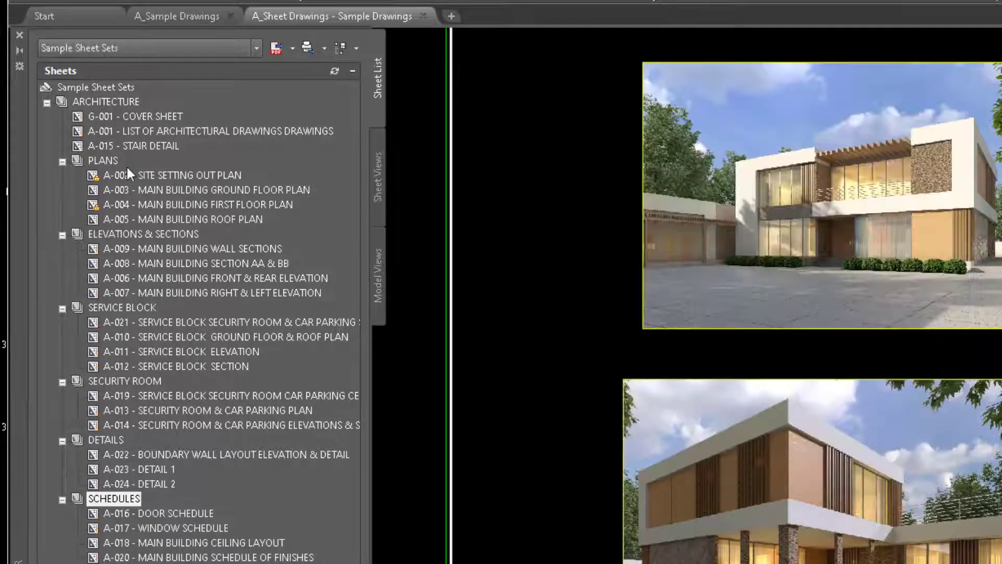
Move sheet A-015 into the DETAILS subset after A-022, and reorder A-006 and A-007 to the start of ELEVATIONS & SECTIONS
drag(138, 146, 133, 449)
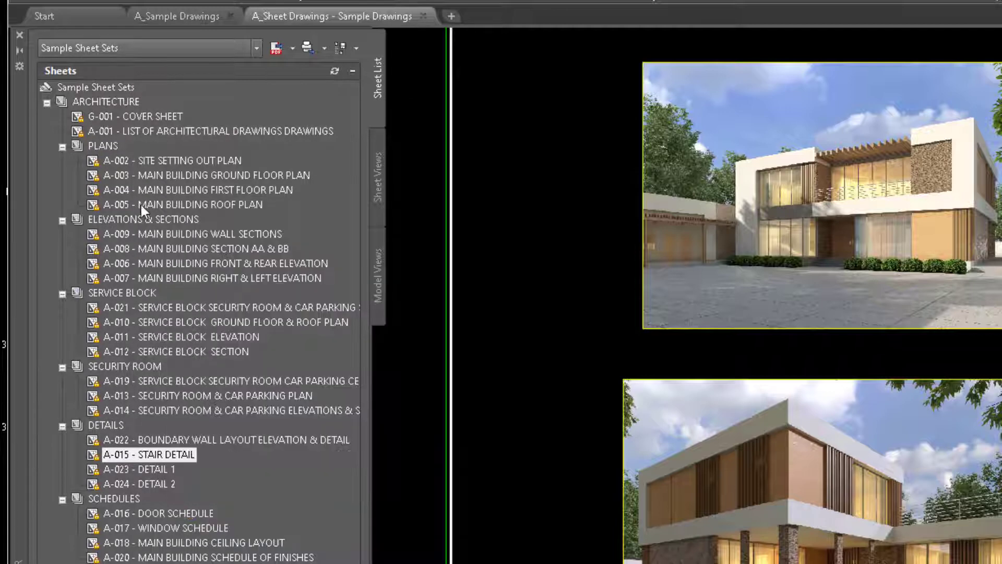
drag(133, 263, 136, 225)
drag(135, 275, 128, 240)
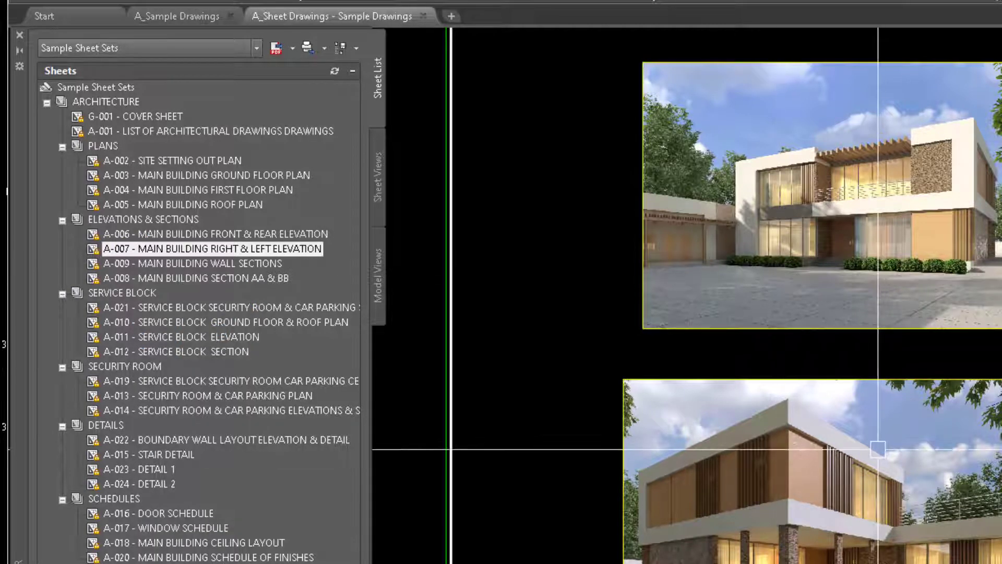
Collapse every subset under ARCHITECTURE, from PLANS through SCHEDULES
click(47, 104)
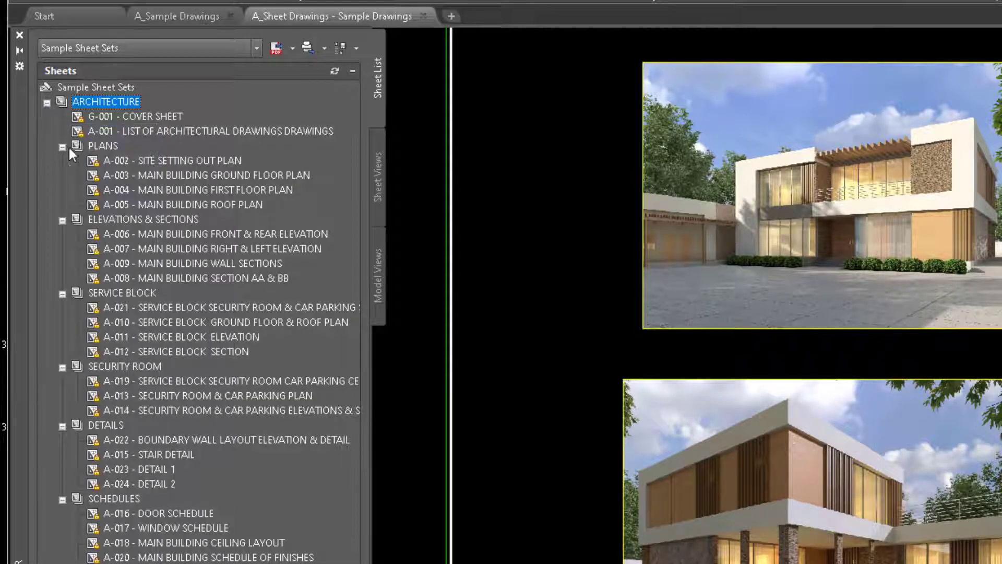
click(62, 147)
click(62, 162)
click(62, 177)
click(62, 191)
click(62, 205)
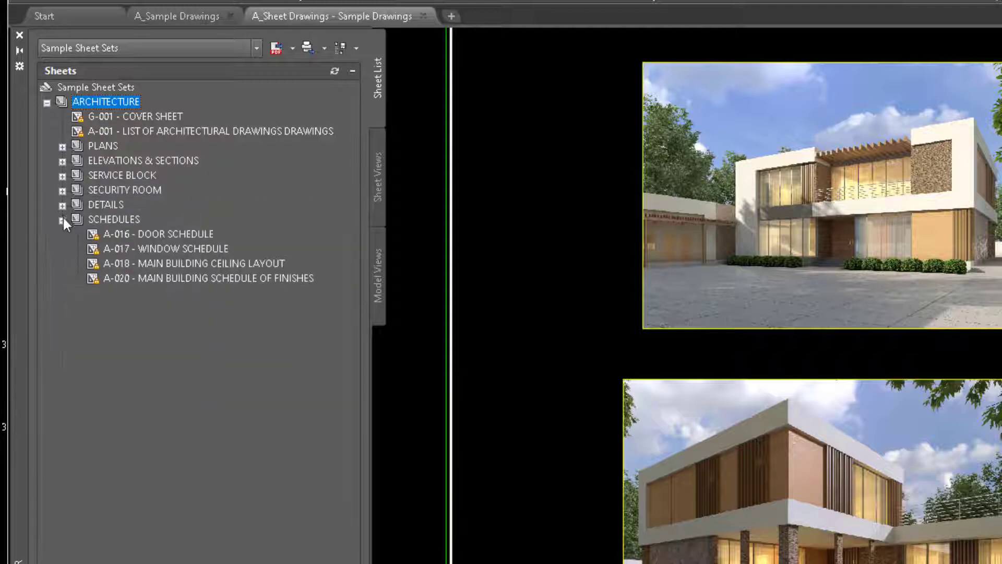
click(62, 220)
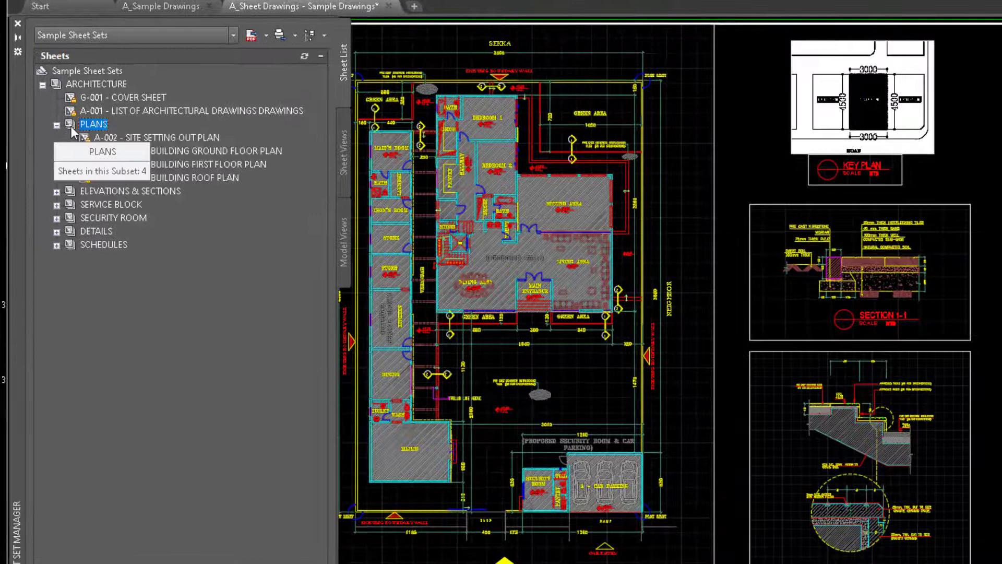
Open the publish settings for the PLANS subset and accept the existing sheet set PDF publish options
right_click(99, 125)
mouse_move(183, 247)
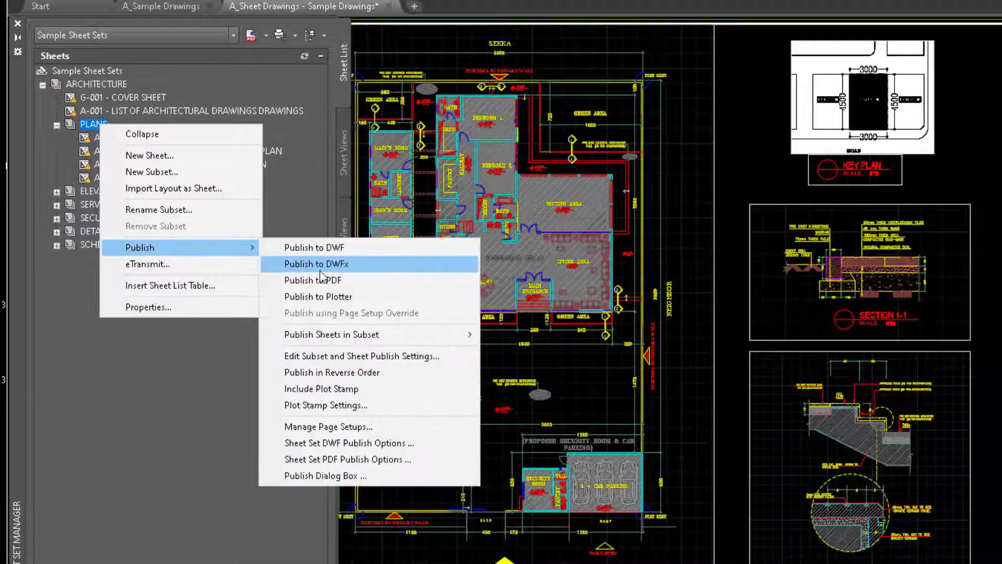
click(323, 475)
click(781, 166)
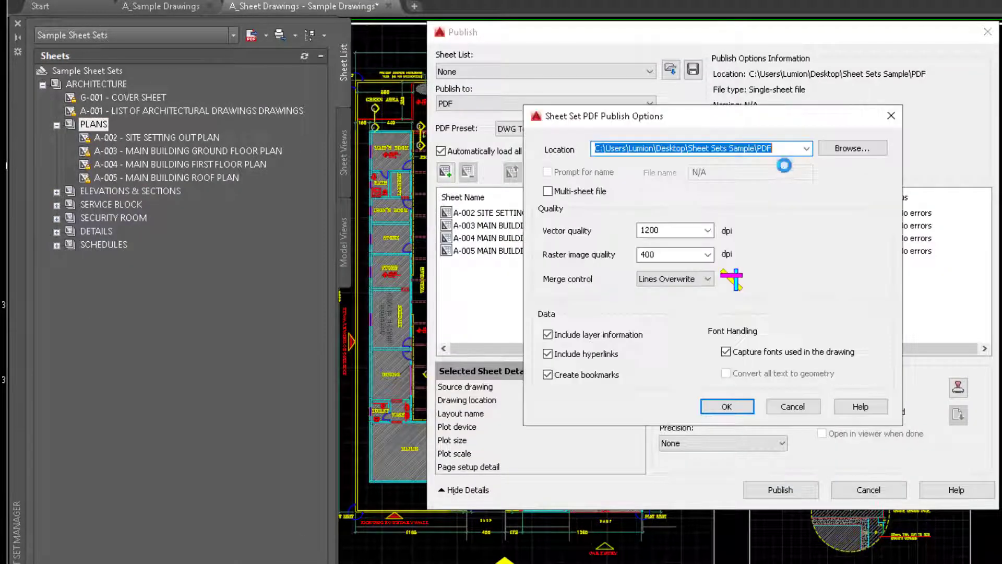
click(729, 405)
Assign the A3 PRINT page setup to all four plan sheets, A-002 to A-005
drag(551, 285, 470, 198)
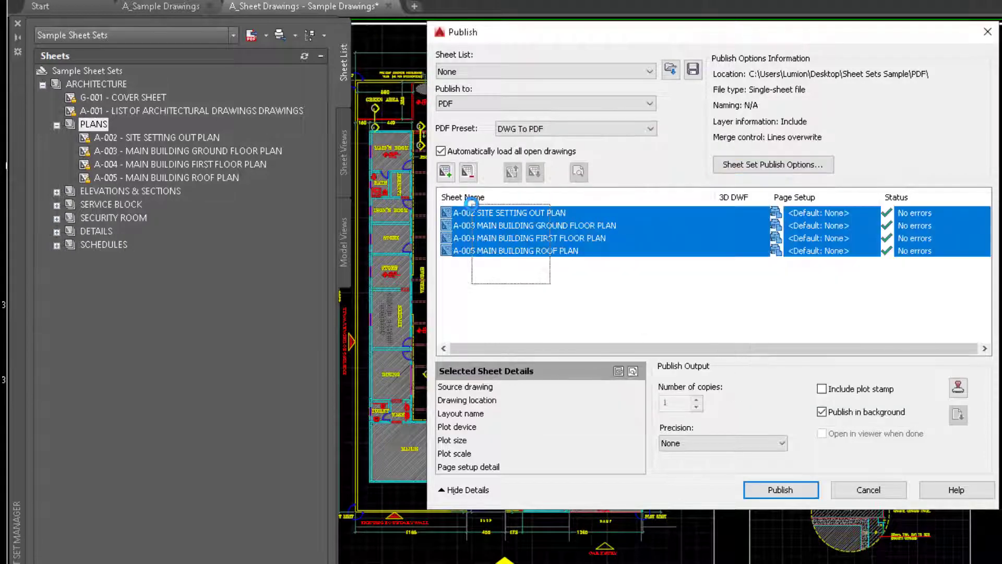
click(873, 213)
click(826, 251)
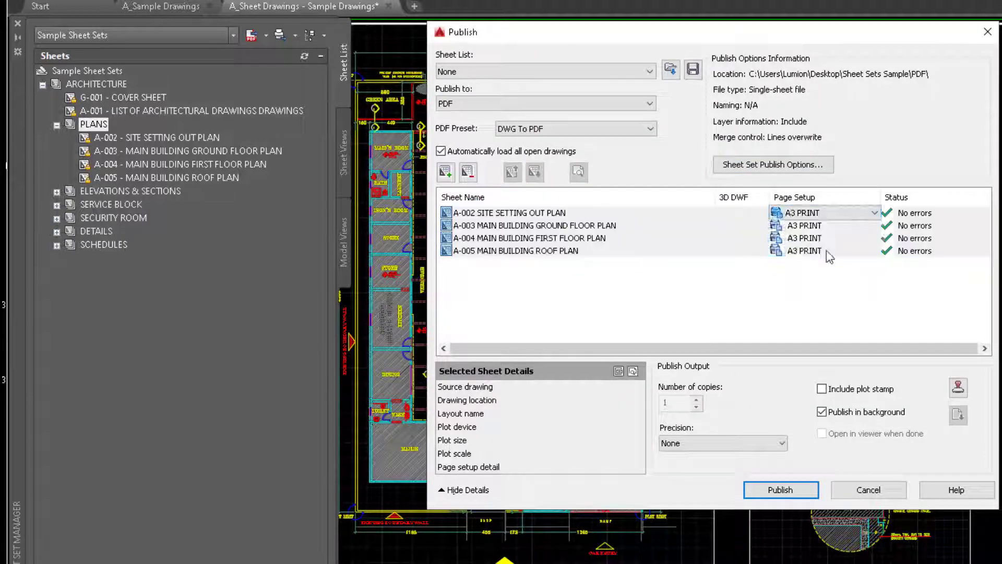
click(791, 294)
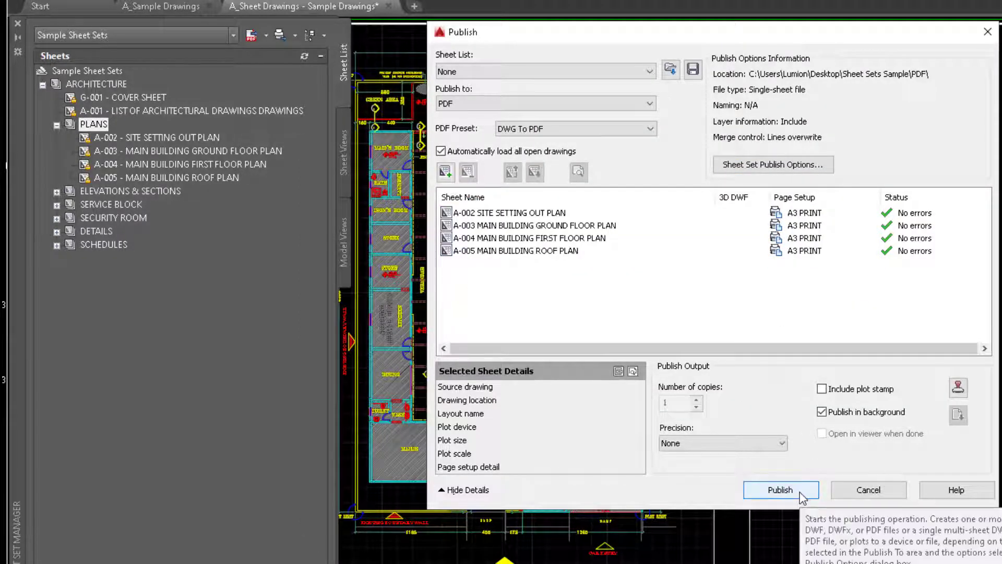
Publish the plan sheets to PDF and dismiss the background job notice
click(803, 498)
click(791, 278)
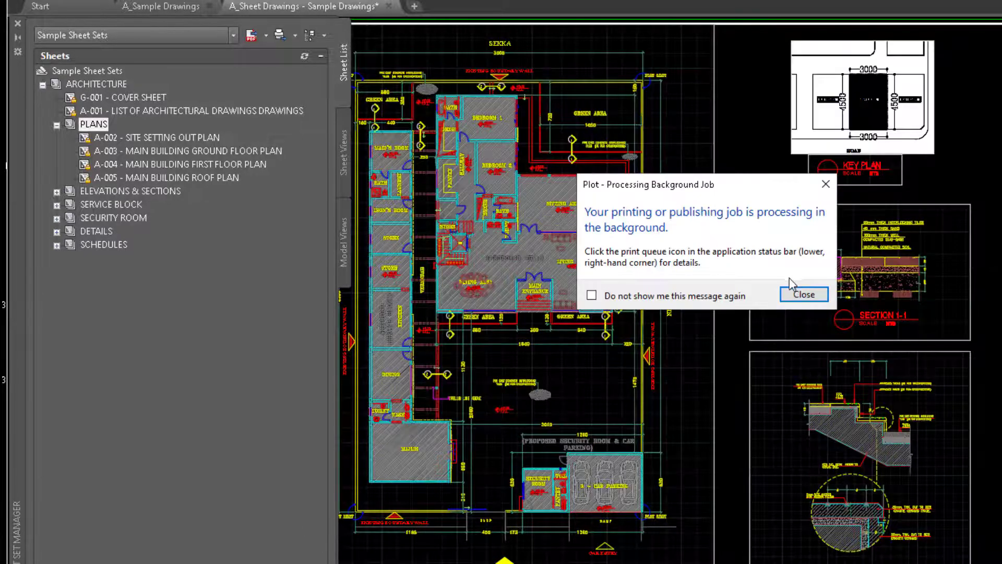
click(789, 289)
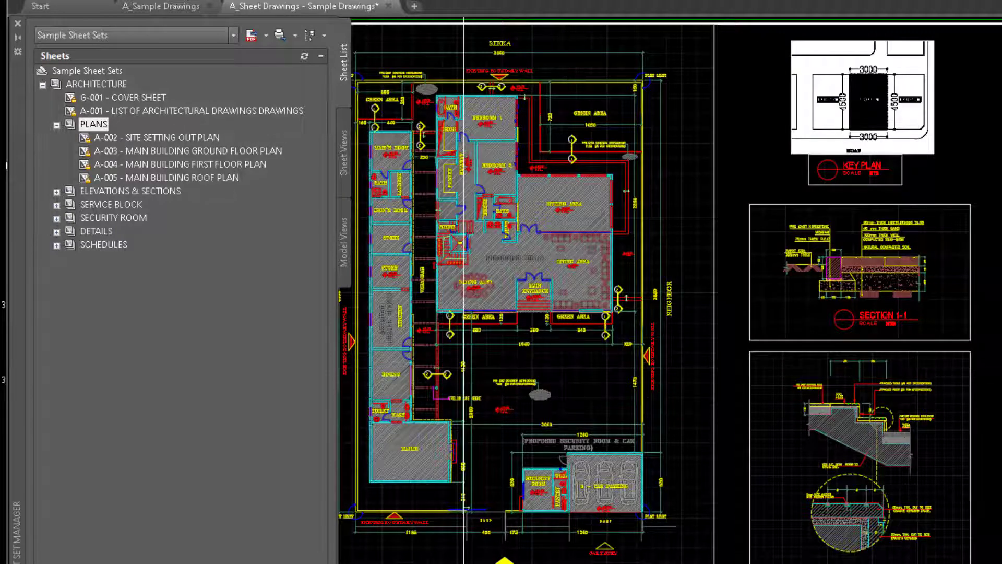
Switch to File Explorer and refresh the PDF folder to check the published plan files
key(alt+Tab)
key(alt+Tab)
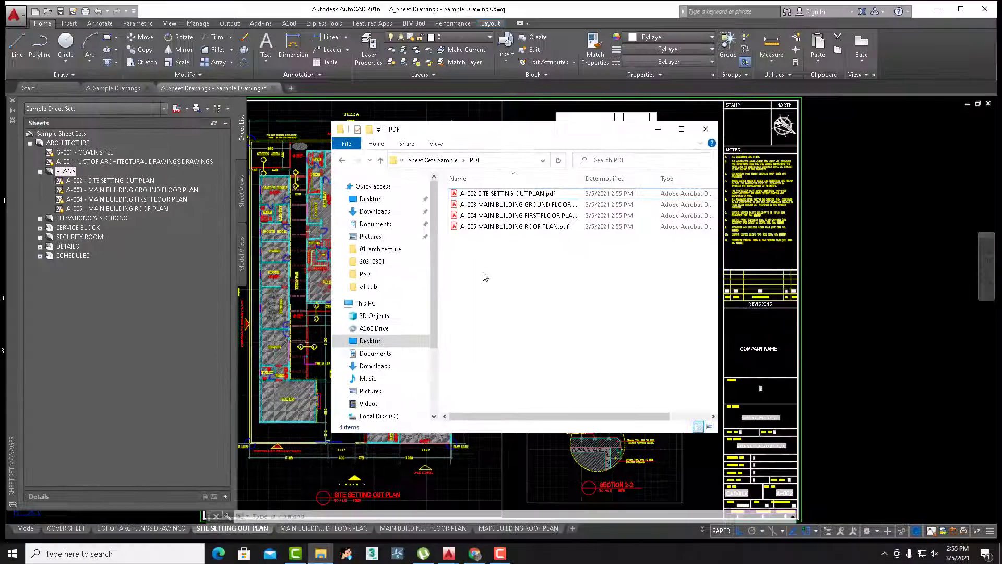
right_click(687, 268)
click(510, 314)
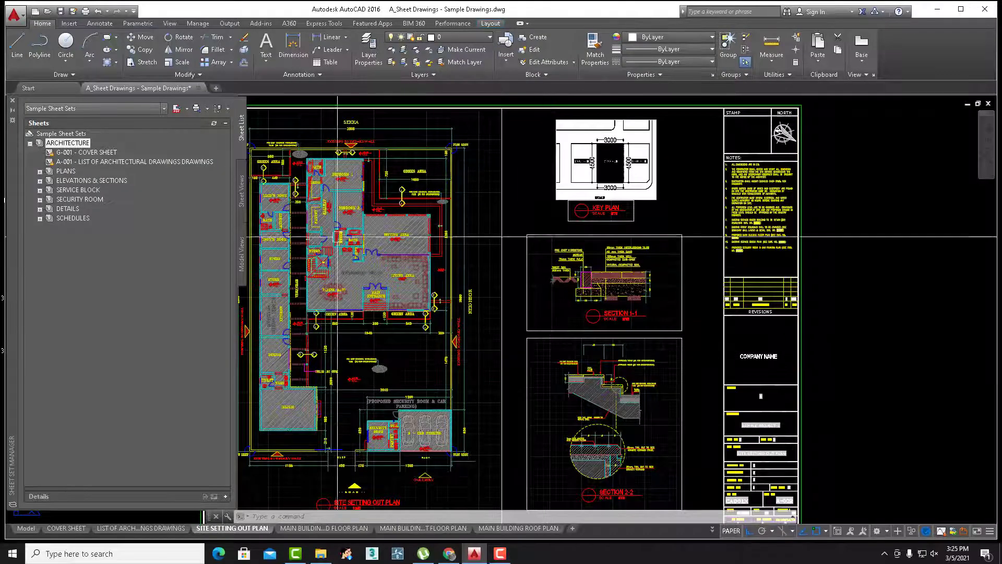
Create an eTransmit package of the ARCHITECTURE subset, saved as Sample Sheet Sets - Standard.zip in the Bound Drawings folder
right_click(60, 146)
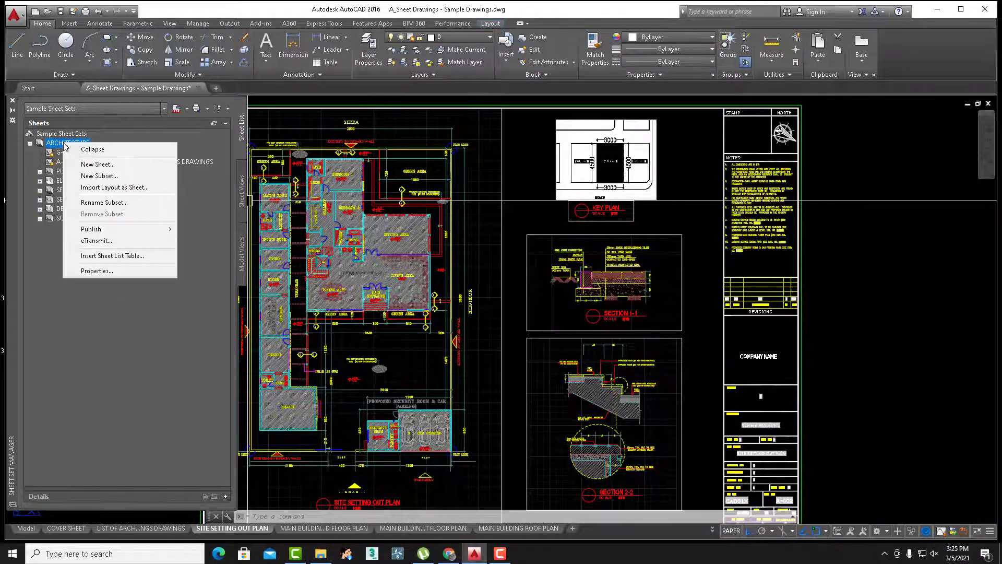
click(94, 240)
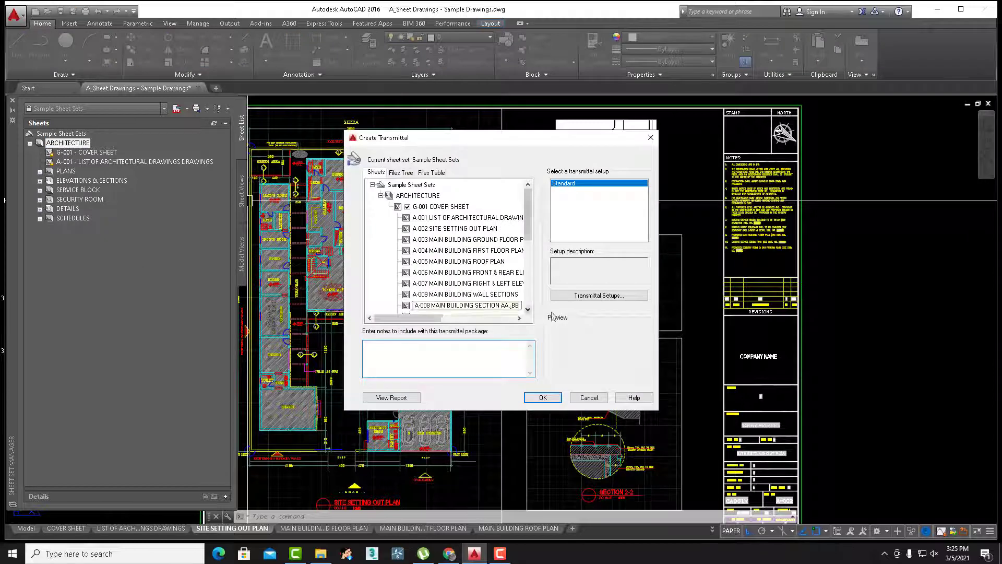
click(543, 399)
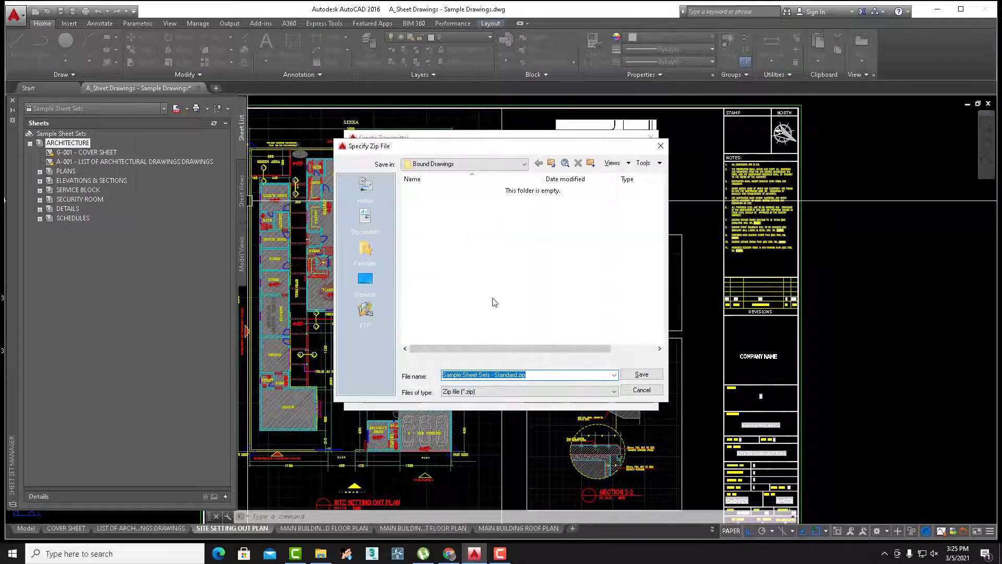
click(642, 375)
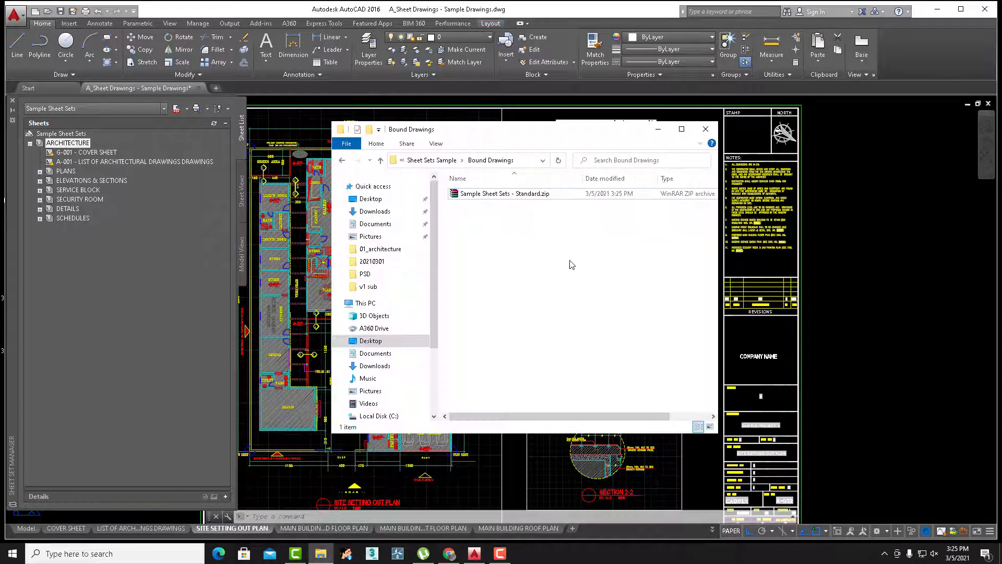
Refresh the Bound Drawings folder in File Explorer, extract Sample Sheet Sets - Standard.zip there and open the extracted content
right_click(518, 240)
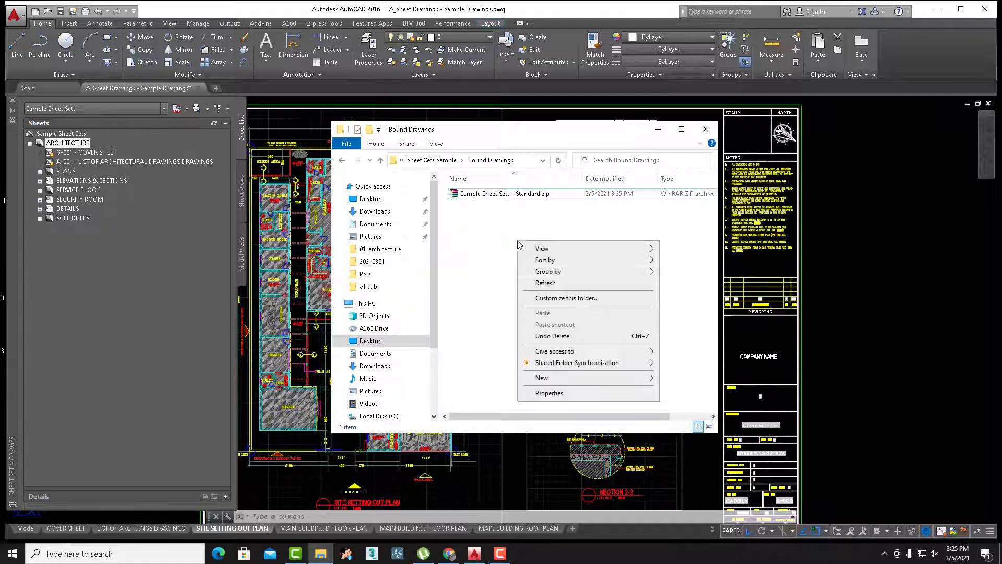
click(550, 283)
click(505, 193)
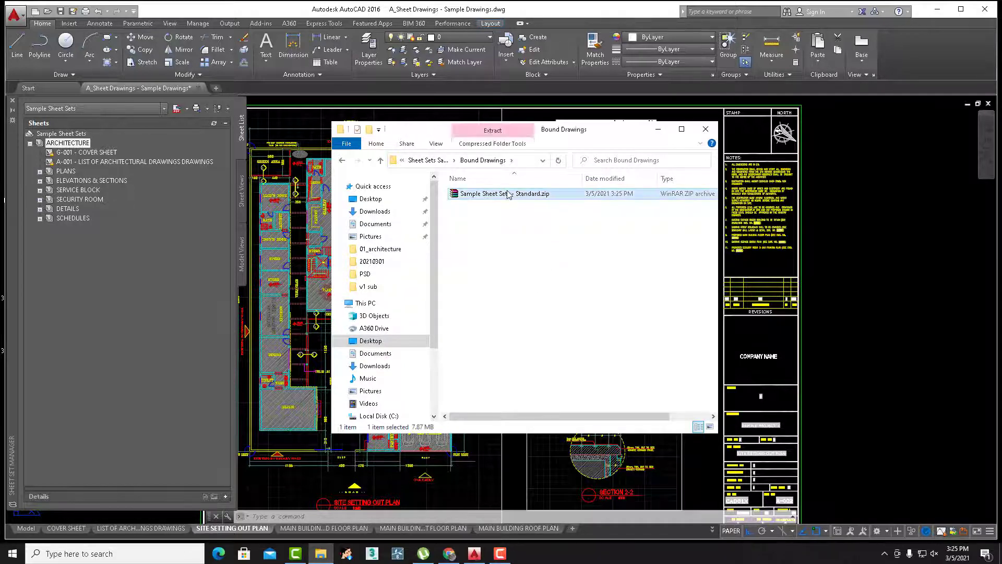
right_click(502, 193)
click(526, 270)
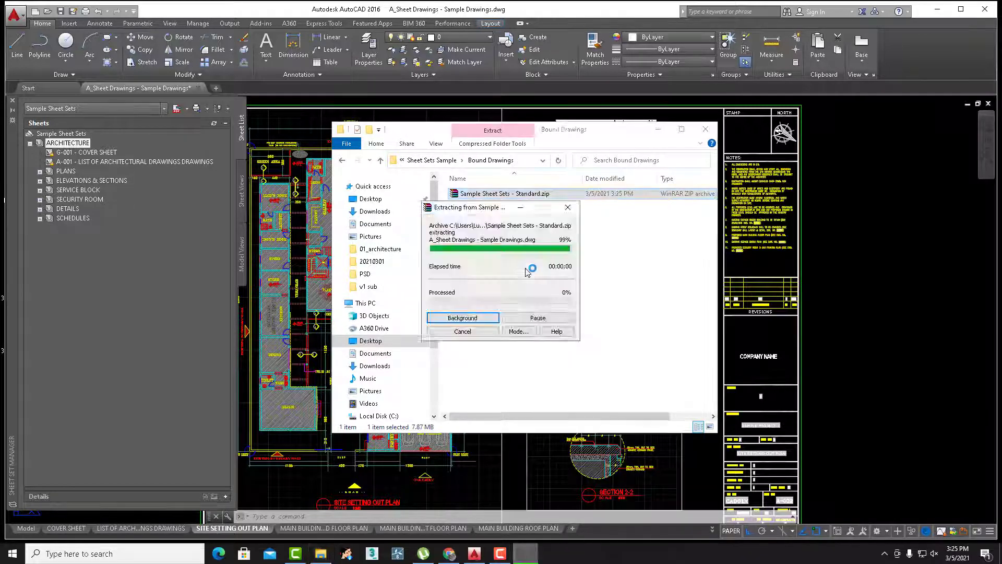
double_click(496, 193)
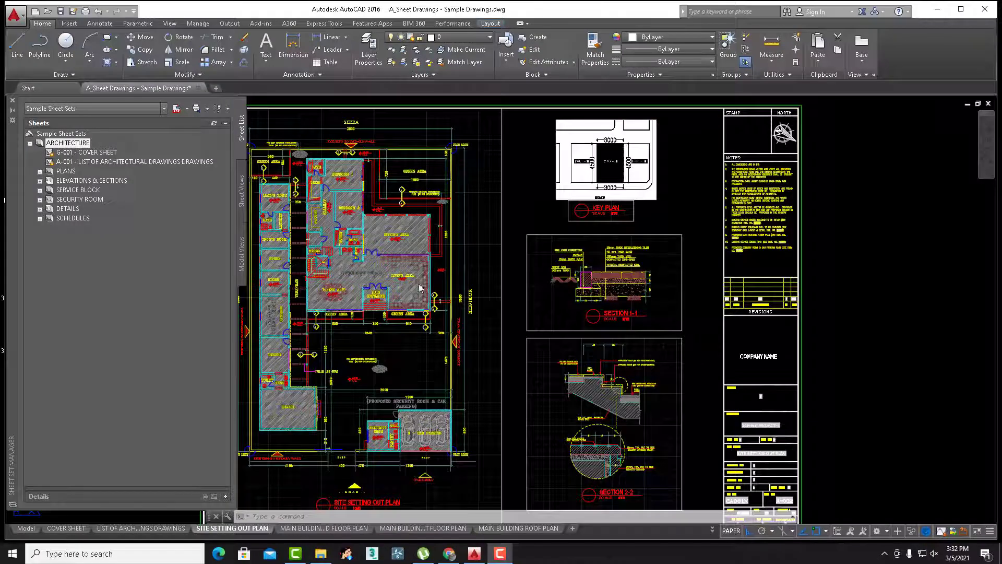
Open sheet A-003 MAIN BUILDING GROUND FLOOR PLAN from the PLANS subset and examine its title block
click(40, 172)
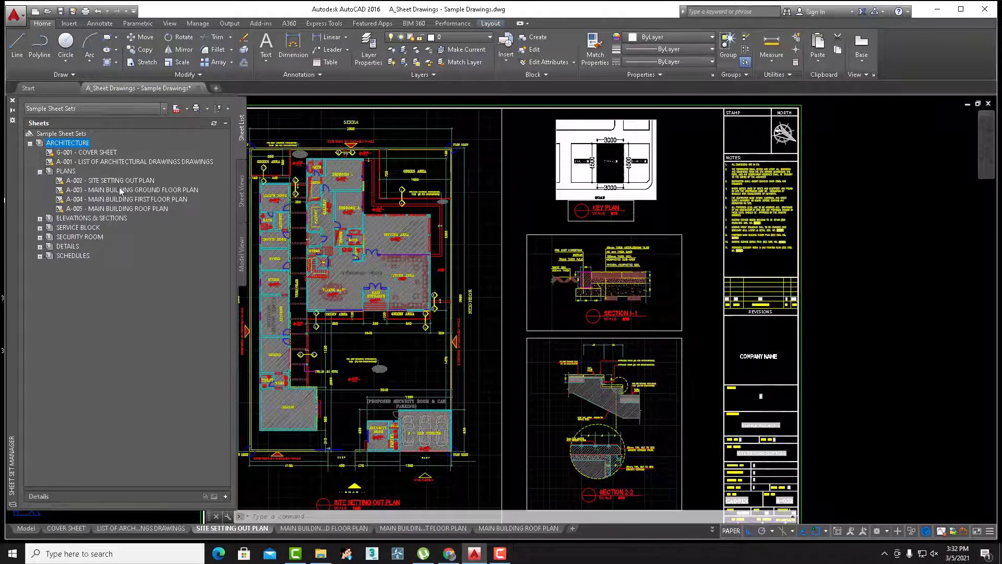
double_click(116, 190)
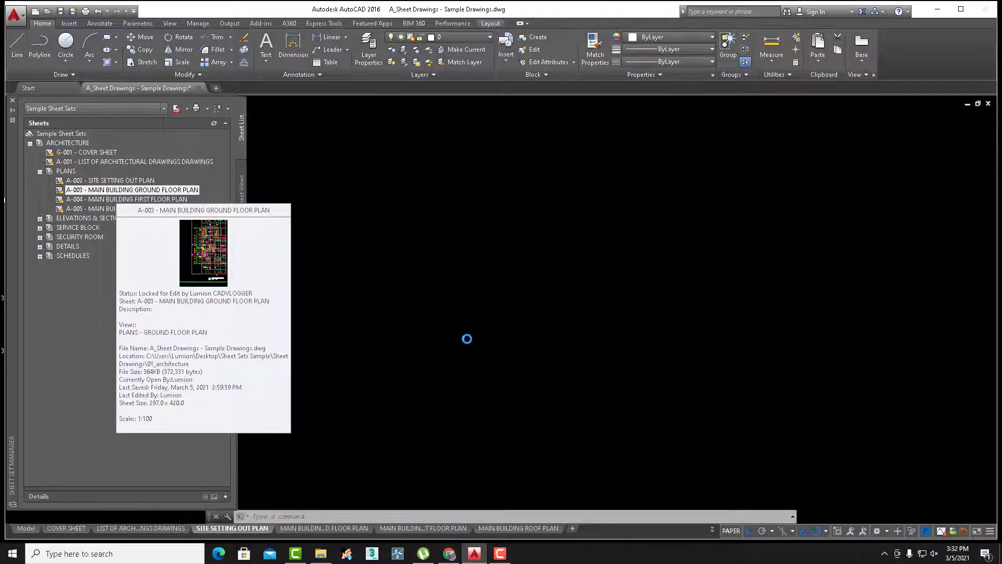
middle_drag(781, 384, 695, 266)
scroll(698, 277, up, 4)
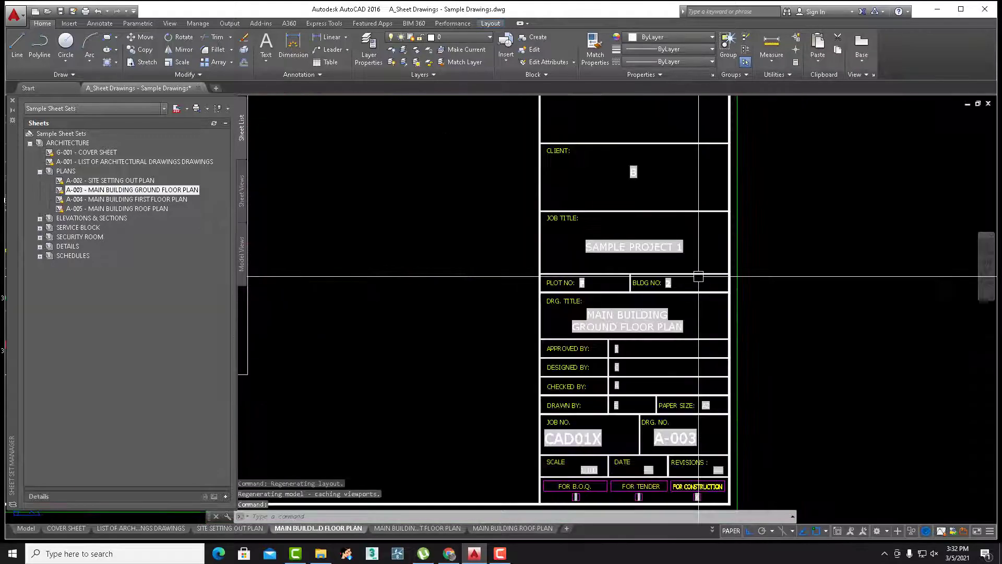
middle_drag(644, 293, 693, 261)
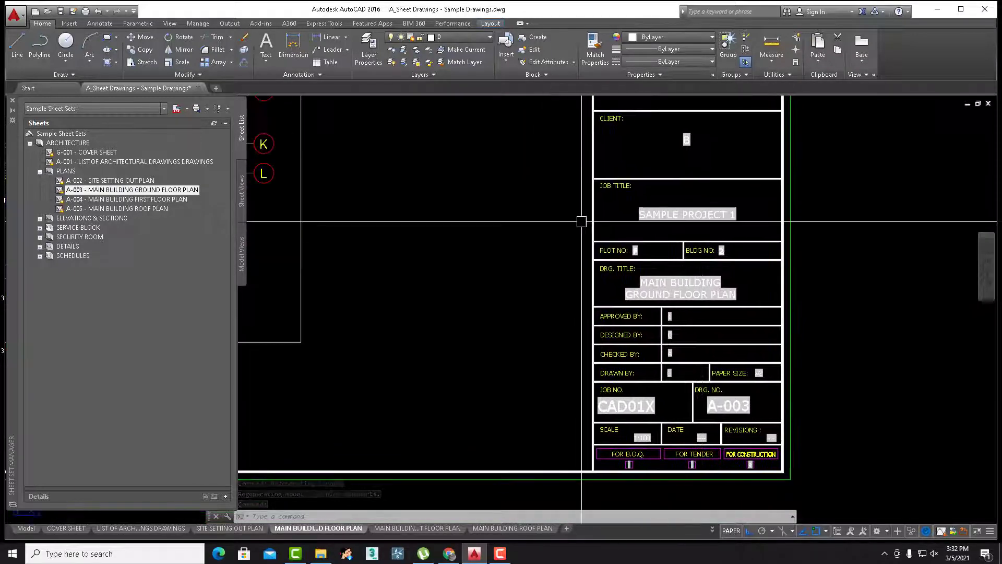
Open the properties of Sample Sheet Sets and set the project name to SAMPLE PROJECT TUTORIAL
click(71, 134)
right_click(70, 134)
click(94, 270)
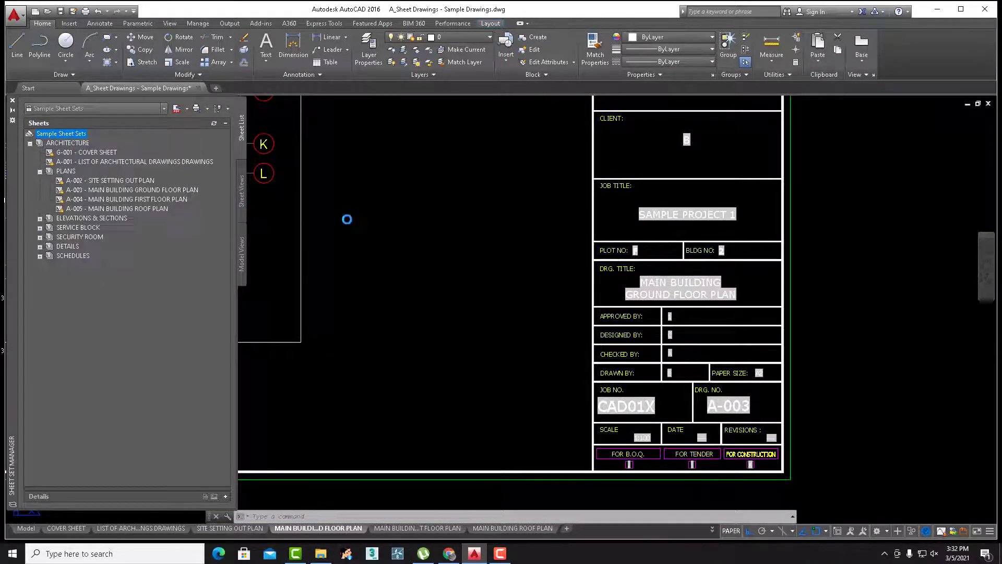
drag(442, 134, 450, 164)
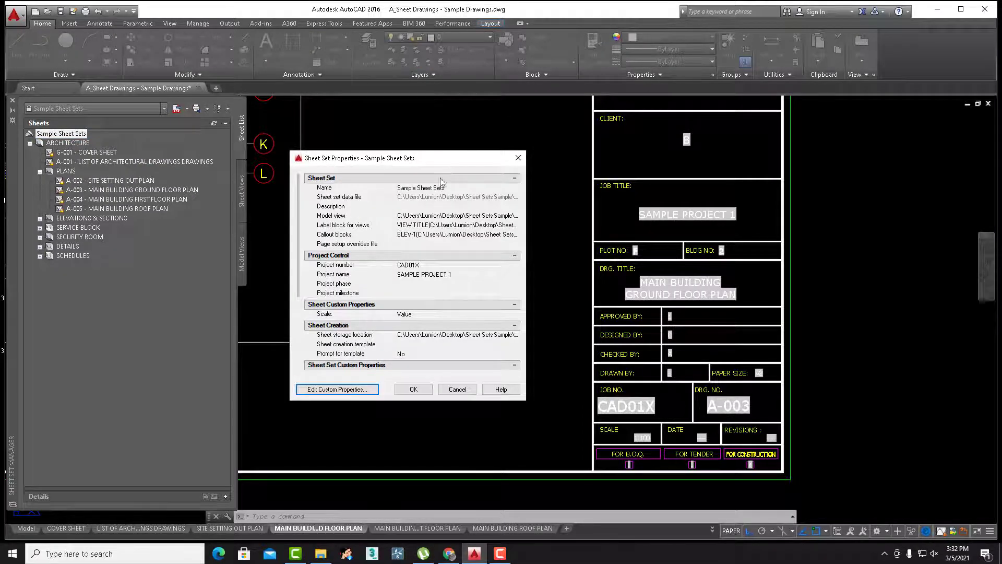
click(453, 275)
click(474, 275)
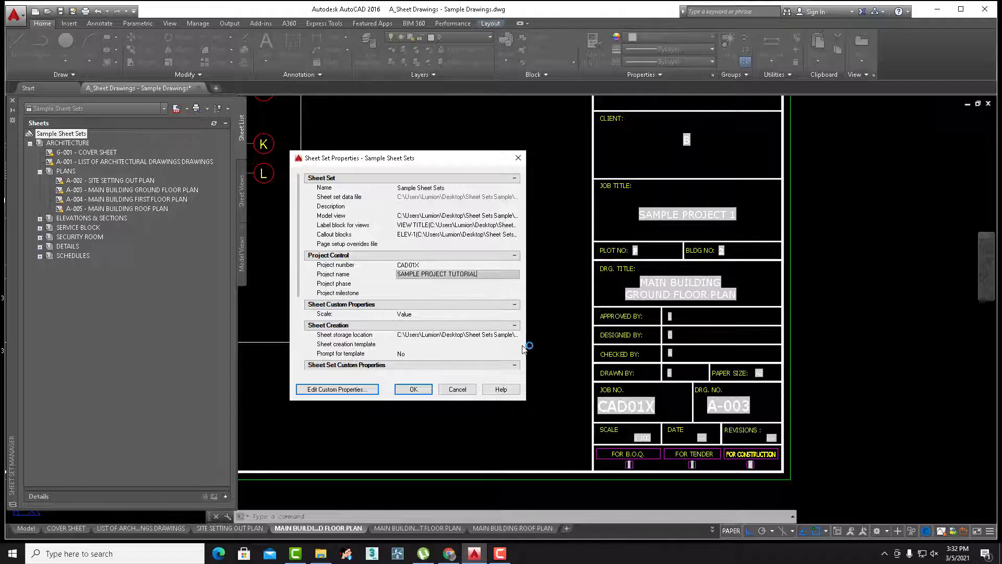
In the sheet set custom properties, set Approved By to CAD VLOGGER and Building No to CAD01
scroll(355, 293, down, 4)
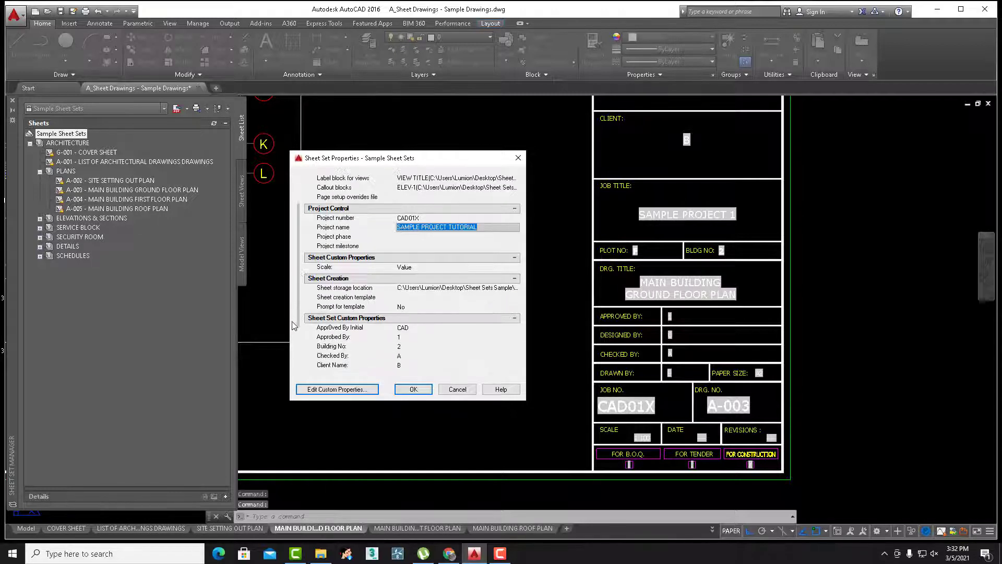
drag(290, 371, 290, 393)
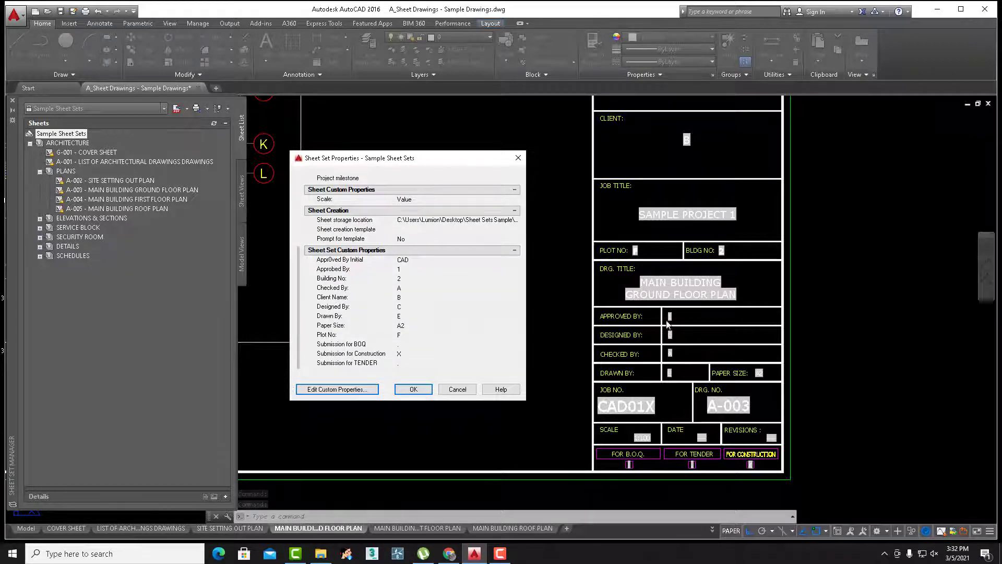
click(409, 270)
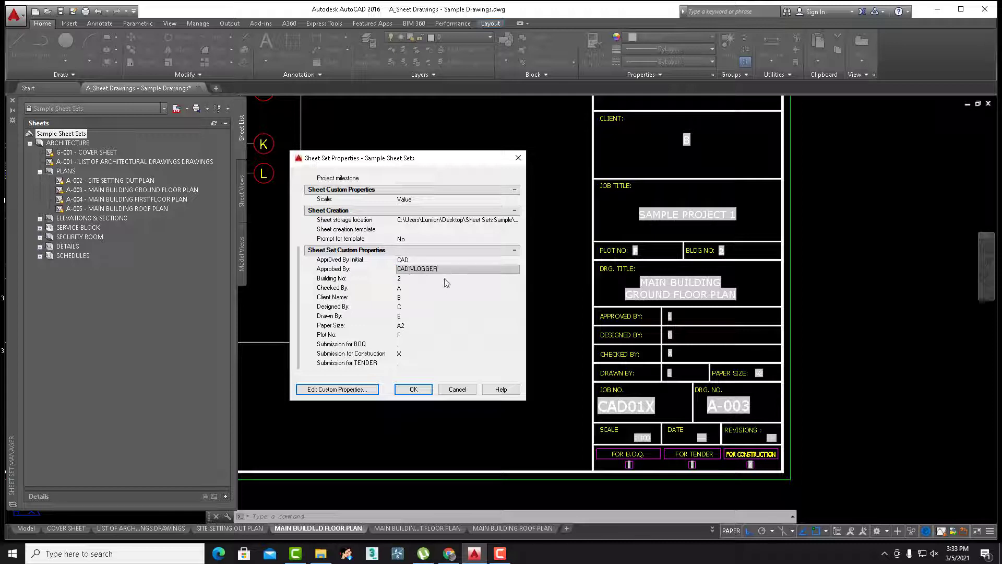
click(423, 279)
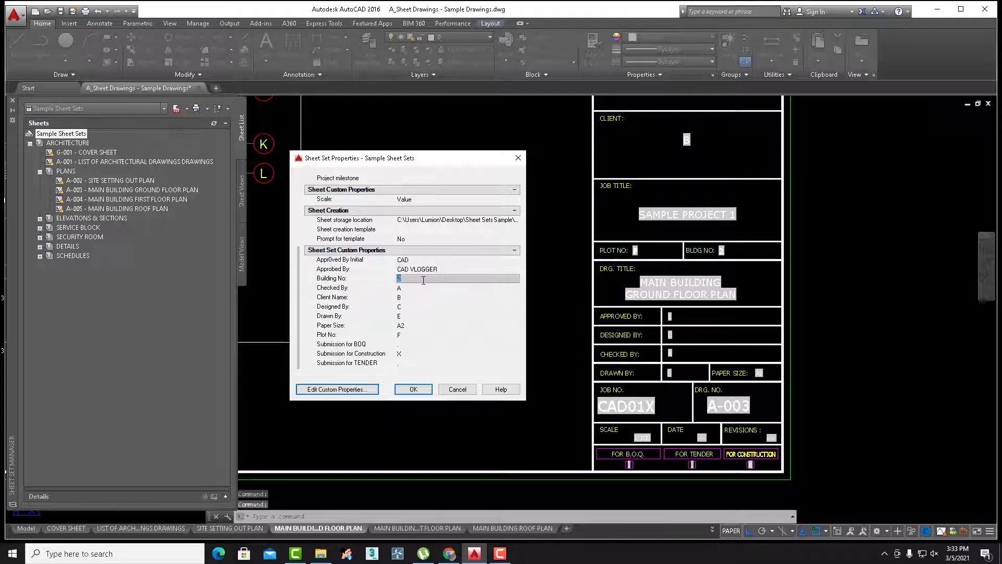
Set the Checked By, Client Name, Designed By and Drawn By properties of the sheet set to CAD VLOGGER
click(416, 288)
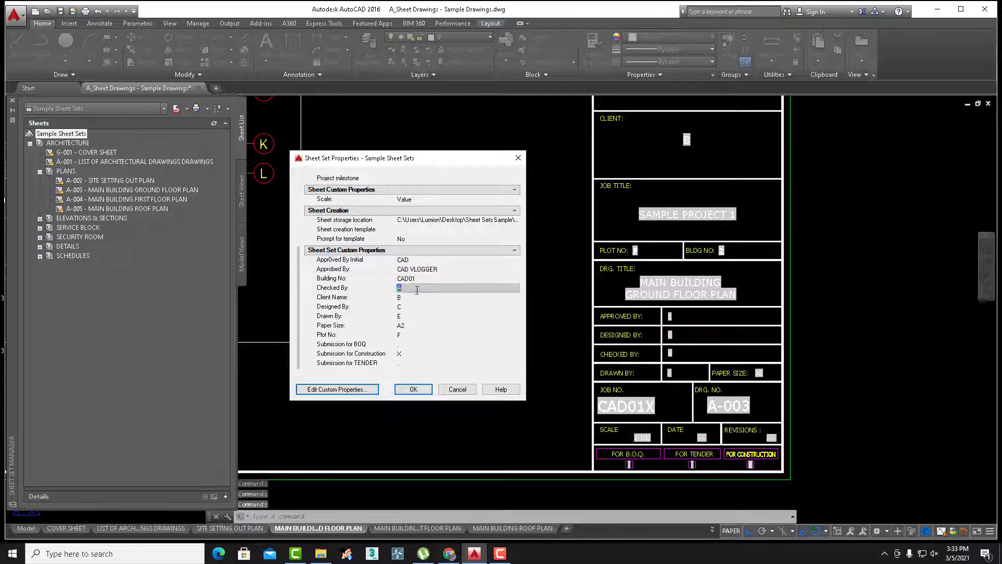
text(CAD VLOGGER)
click(412, 298)
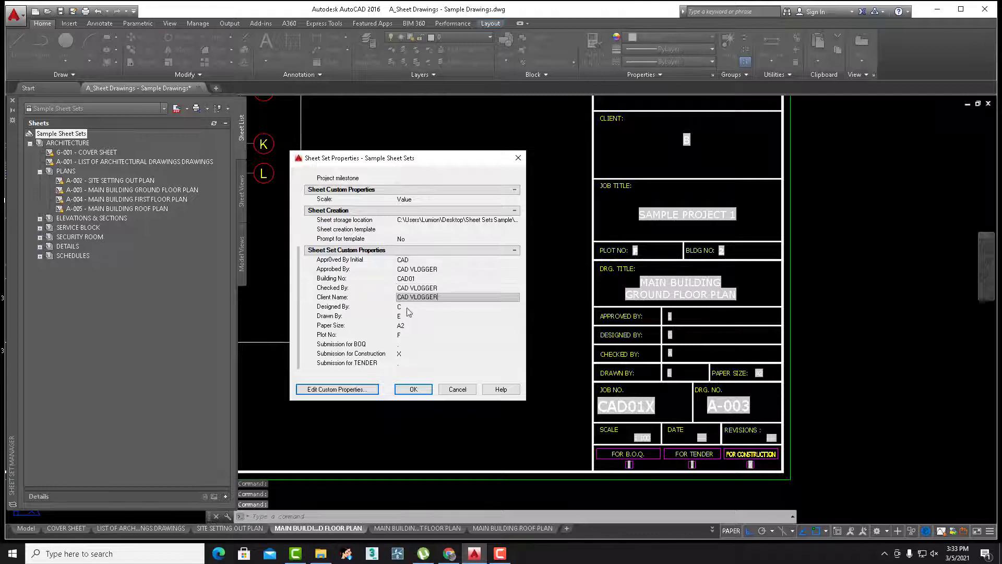
click(408, 307)
text(CAD VLOGGER)
click(409, 317)
text(CAD VLOGGER)
Set the sheet set's Paper Size to A1 and Plot No to CAD2021
click(410, 325)
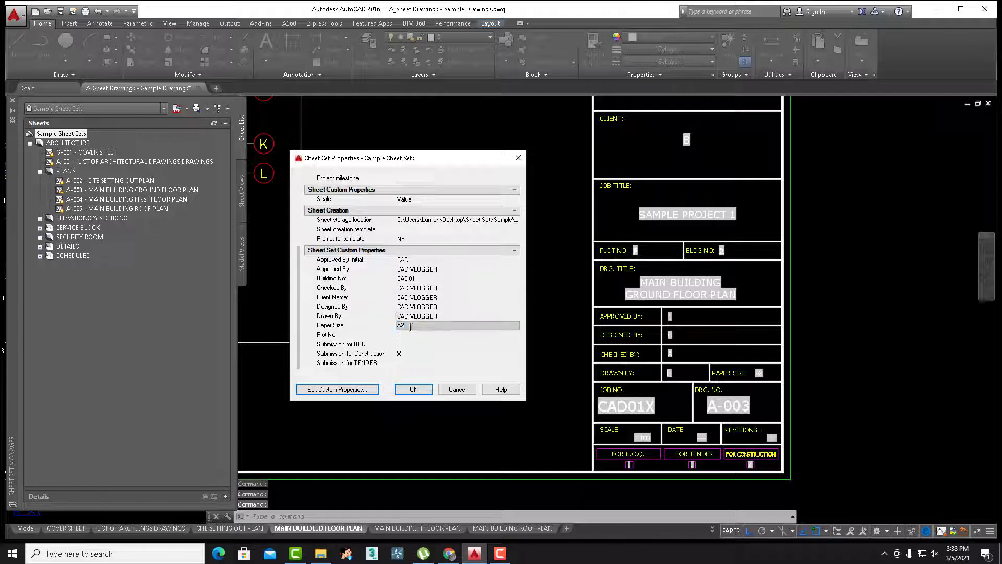
click(410, 335)
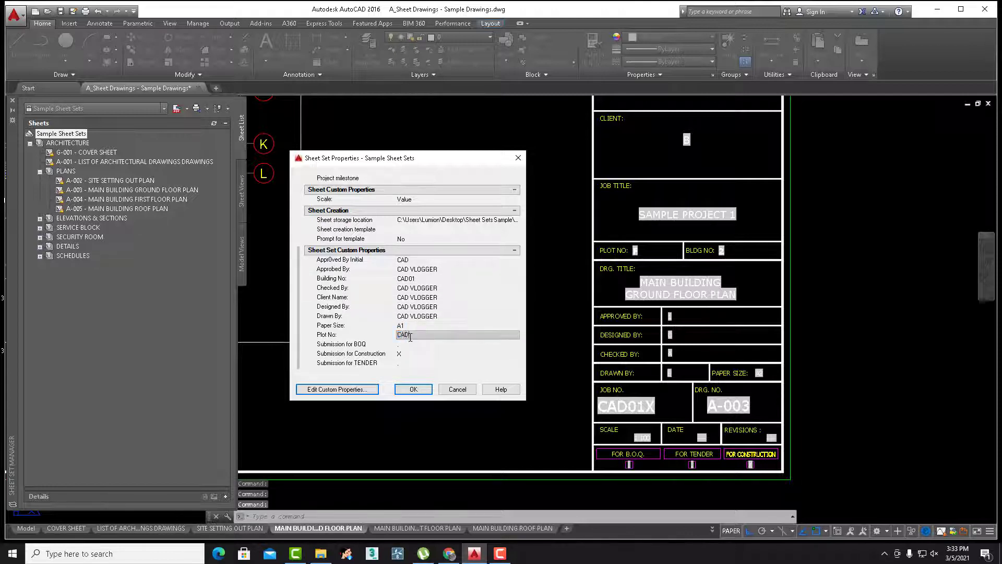
text(CAD2021)
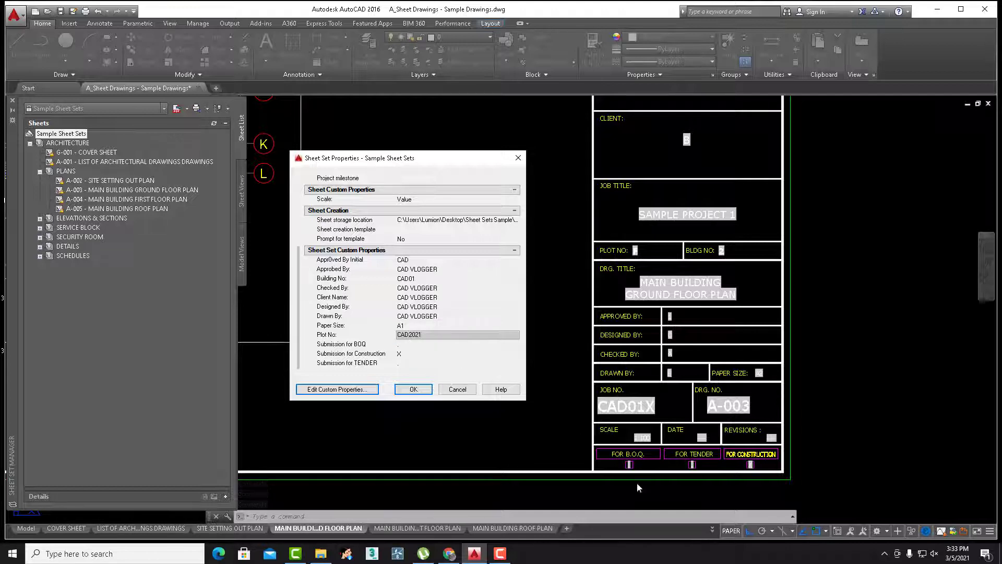
Remove the X from Submission for Construction, mark Submission for TENDER with X, and apply the sheet set properties
click(407, 354)
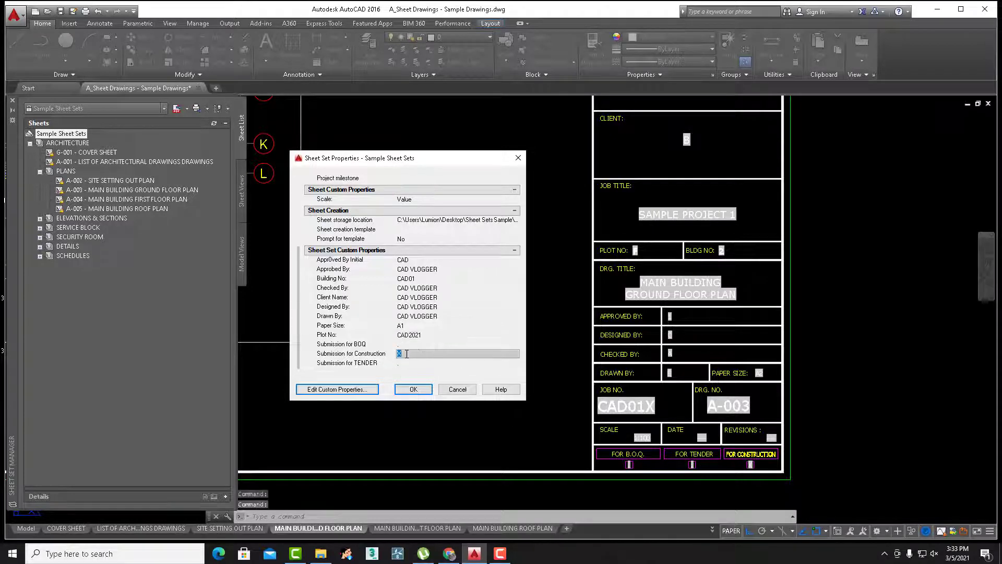
click(408, 363)
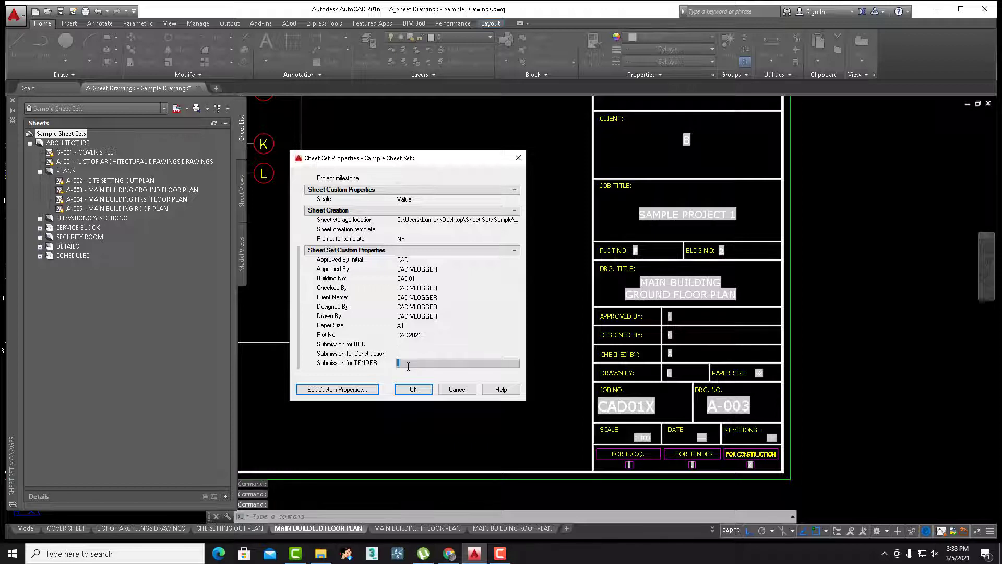
click(412, 389)
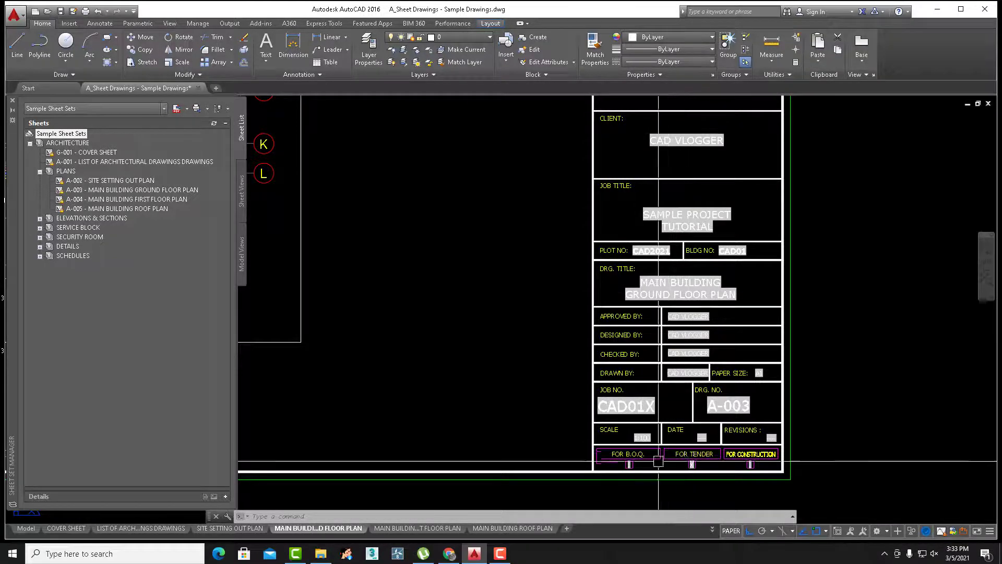
Open the properties of sheet A-003 MAIN BUILDING GROUND FLOOR PLAN and set its revision number to 1
scroll(681, 353, up, 2)
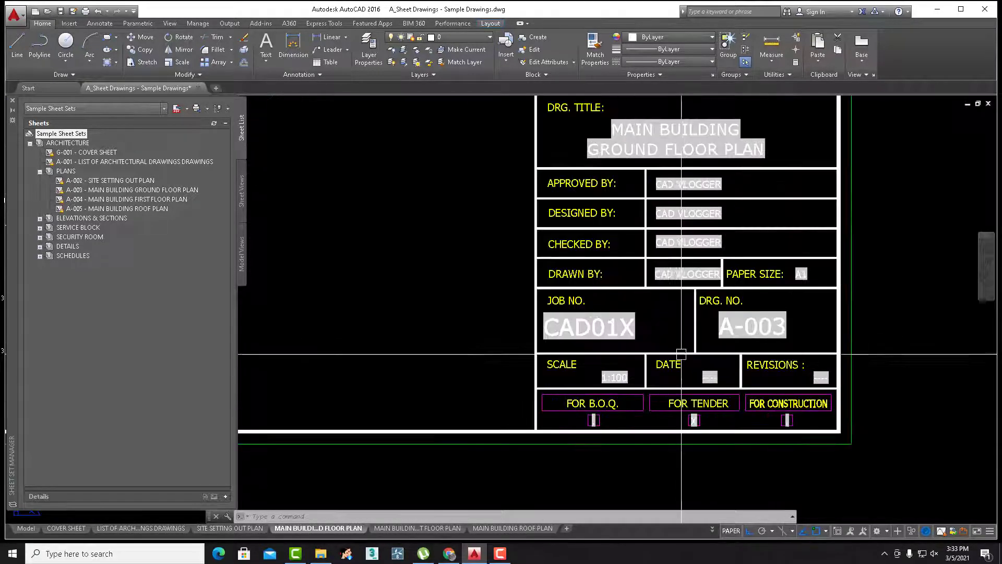
scroll(646, 372, down, 4)
scroll(670, 151, up, 2)
middle_drag(670, 151, 660, 438)
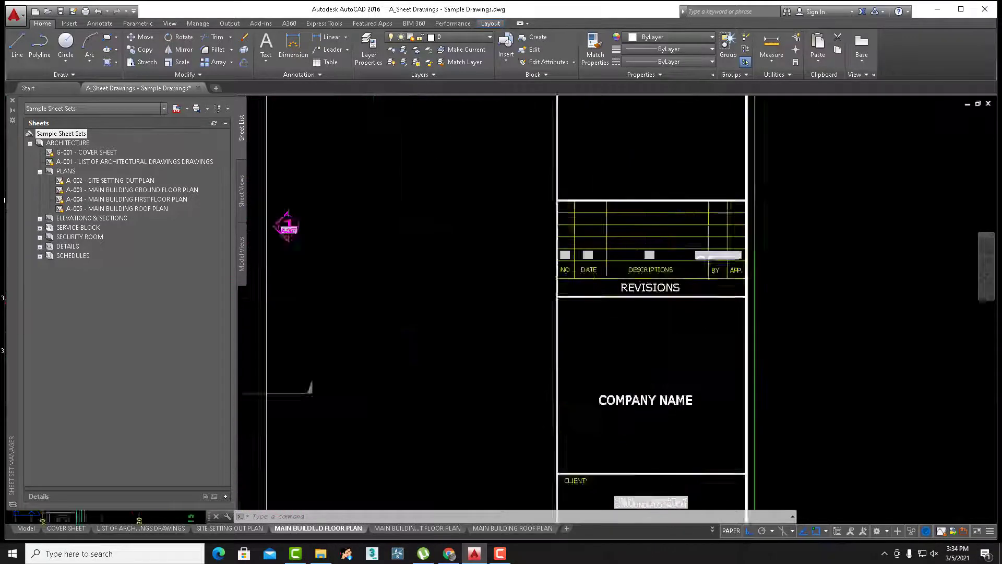
scroll(664, 234, up, 4)
mouse_move(328, 529)
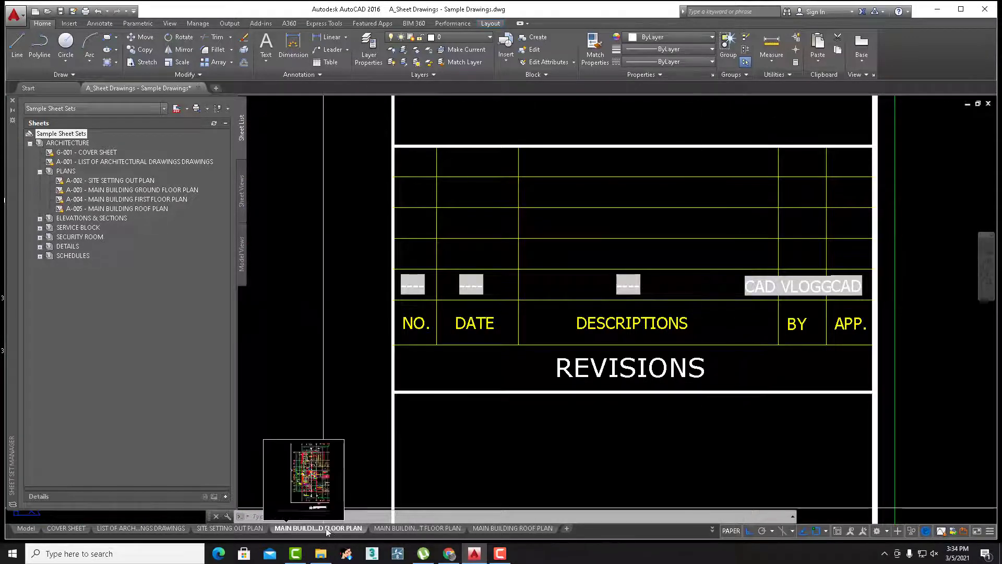
right_click(135, 189)
click(159, 316)
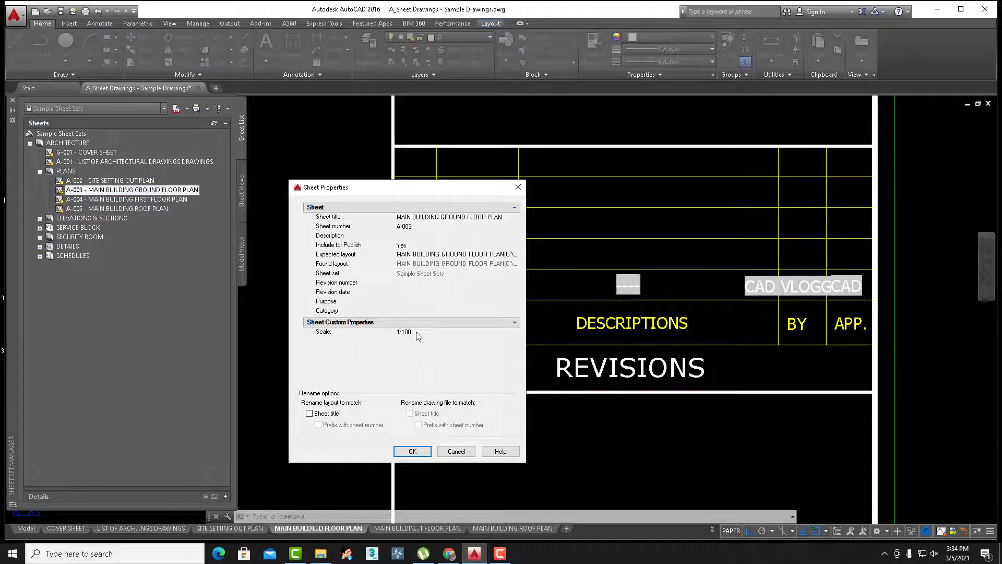
click(420, 285)
drag(440, 193, 270, 209)
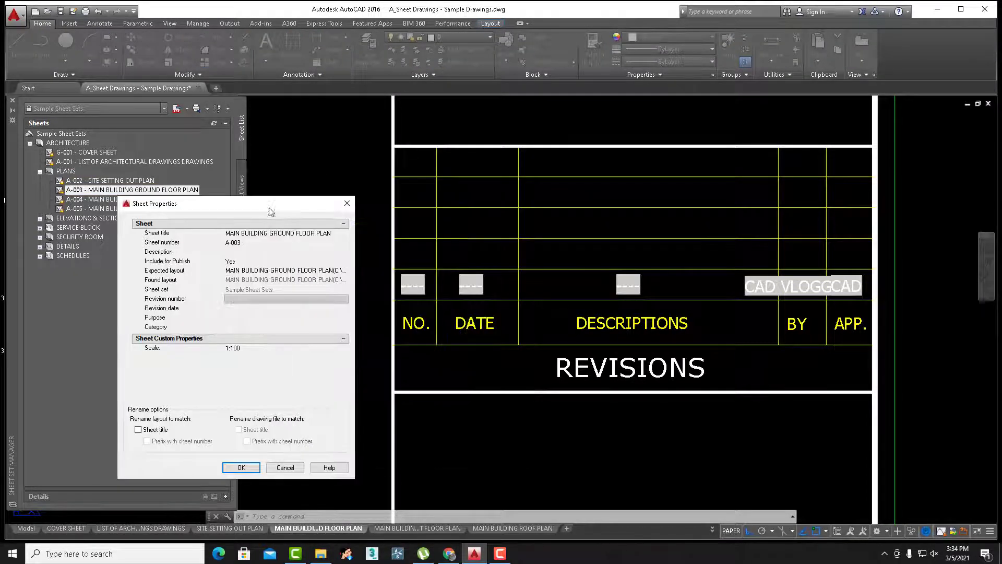
Set the revision date of sheet A-003 to 2021 and its purpose to FOR YOUTUBE, and apply the sheet properties
click(244, 309)
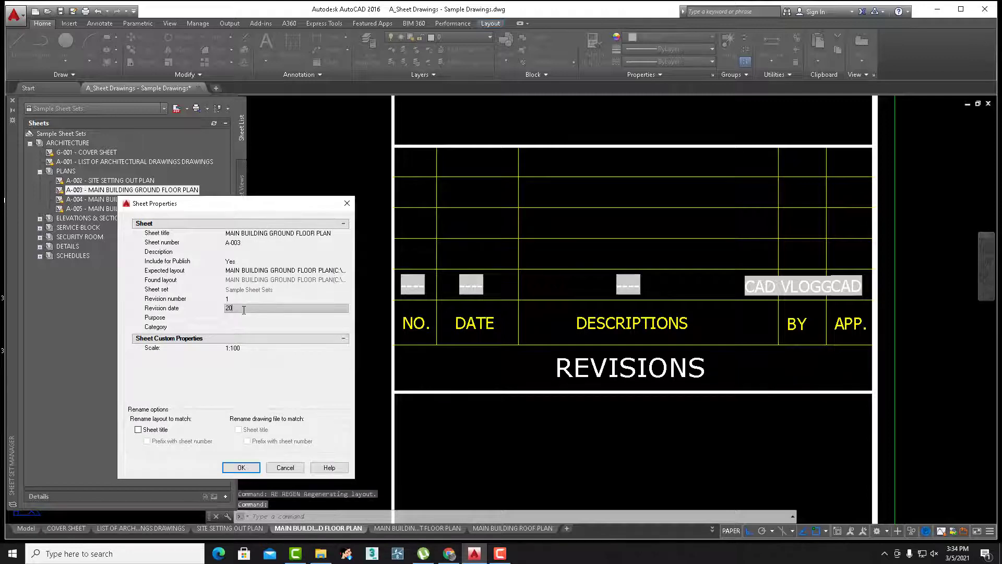
text(2021)
click(253, 318)
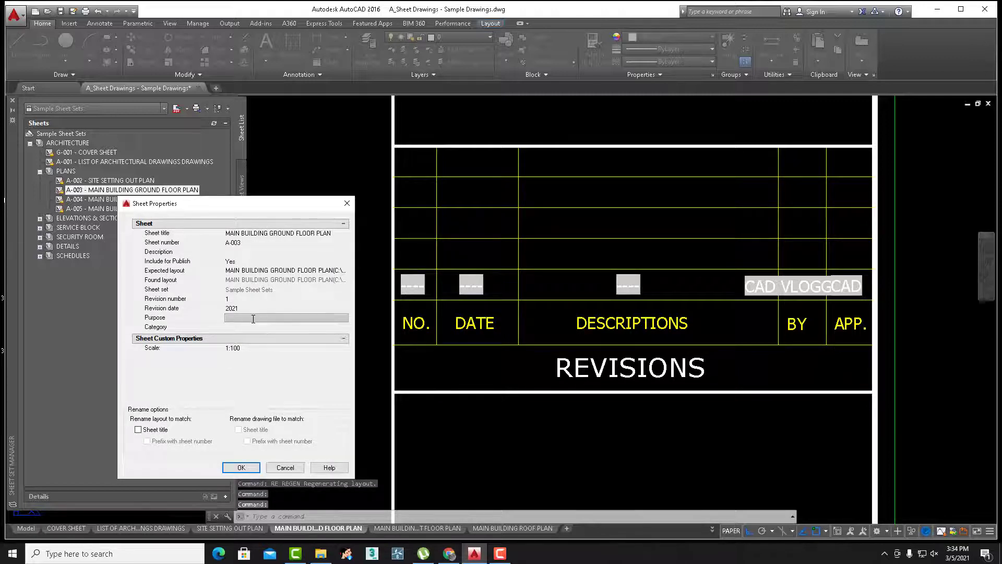
text(FOR YOUTUBE)
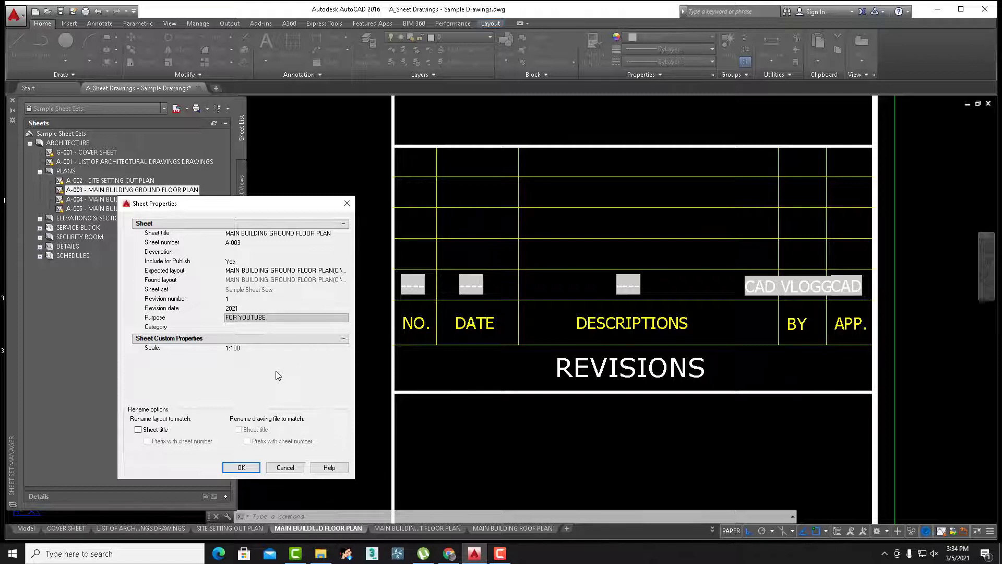
click(242, 468)
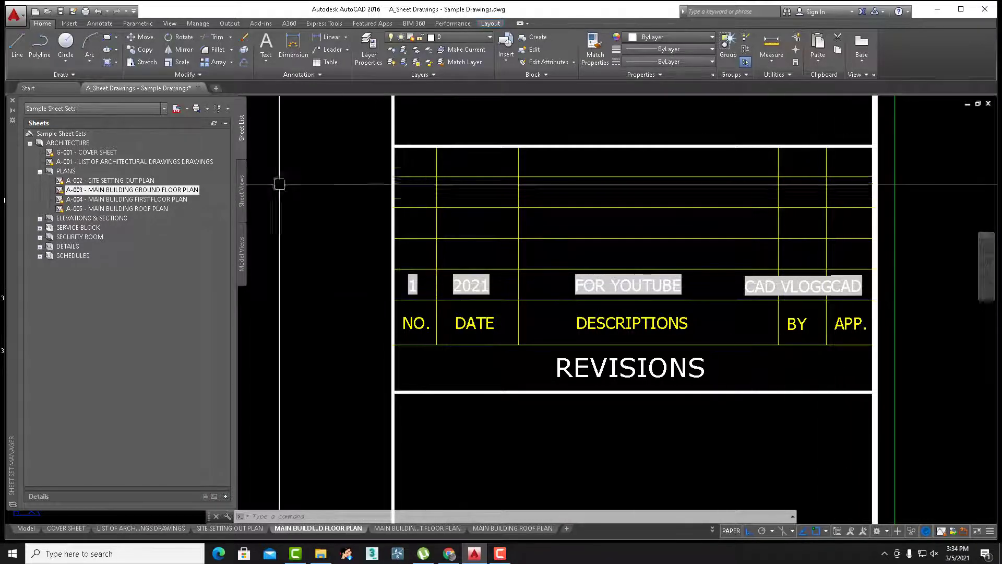
Reopen the properties of Sample Sheet Sets, set Drawn By to CAD and apply the change
click(74, 136)
right_click(75, 137)
click(100, 277)
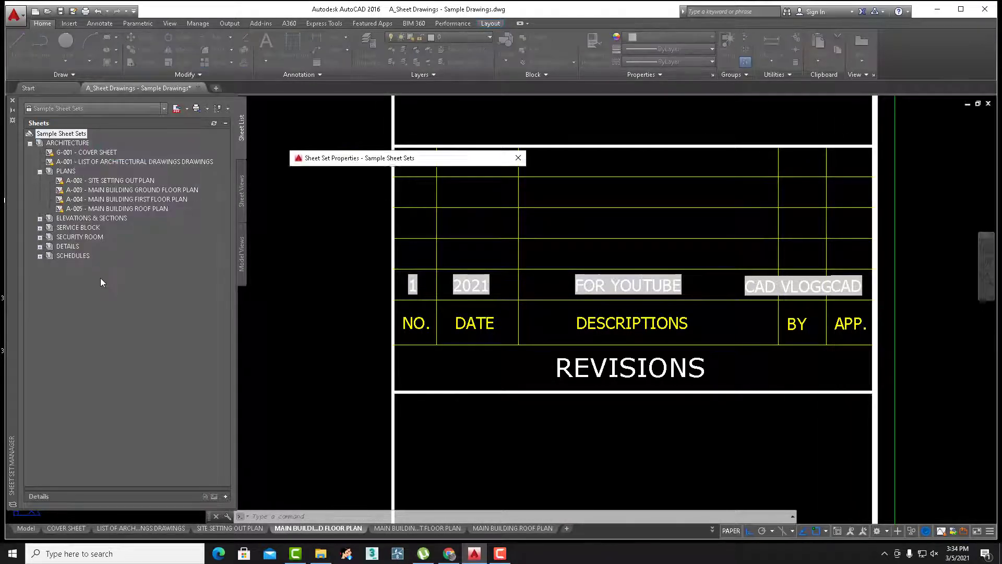
scroll(301, 283, down, 3)
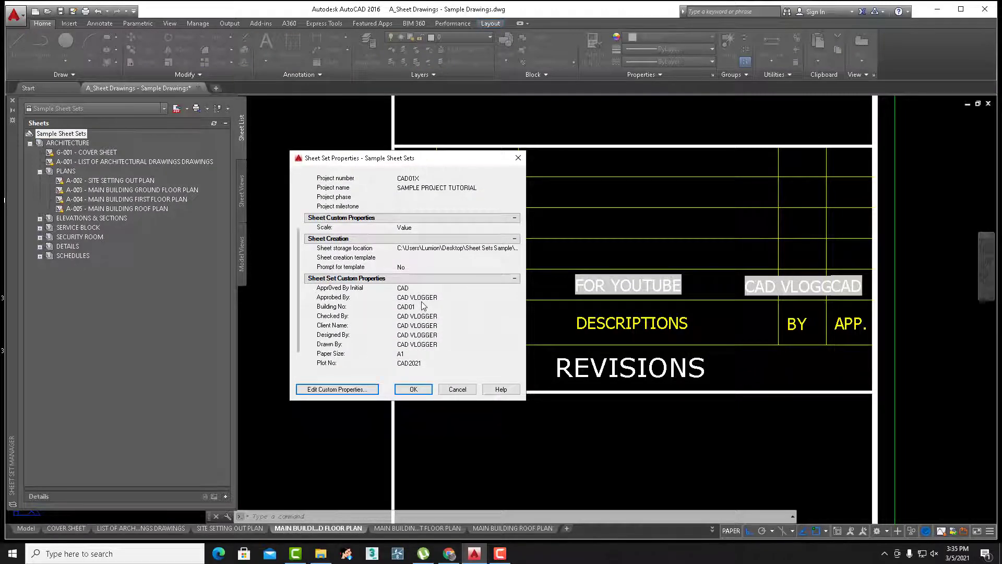
click(411, 345)
click(414, 389)
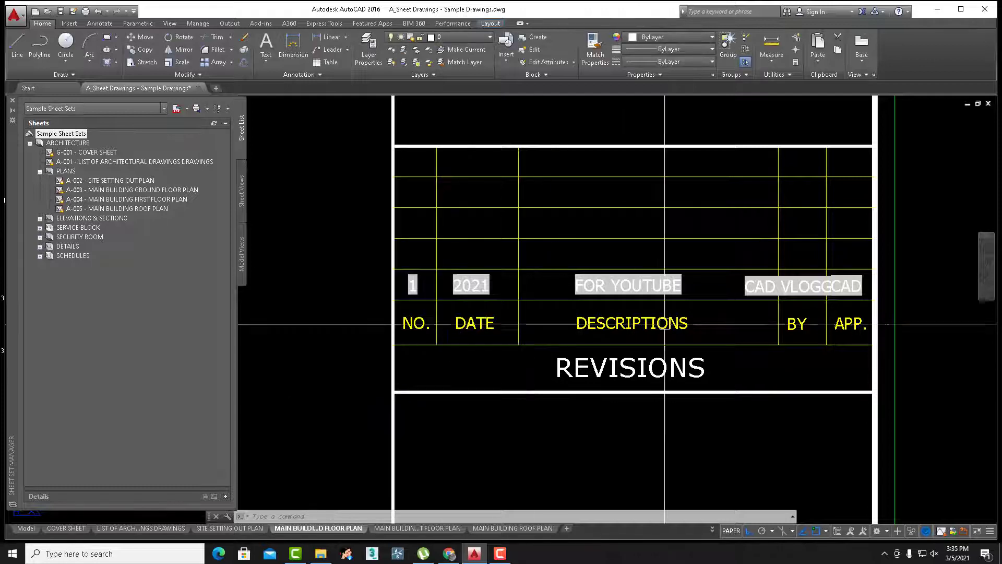
Examine the revisions table and the updated title block fields on sheet A-003
scroll(622, 317, down, 2)
scroll(622, 317, down, 4)
middle_drag(622, 317, 622, 204)
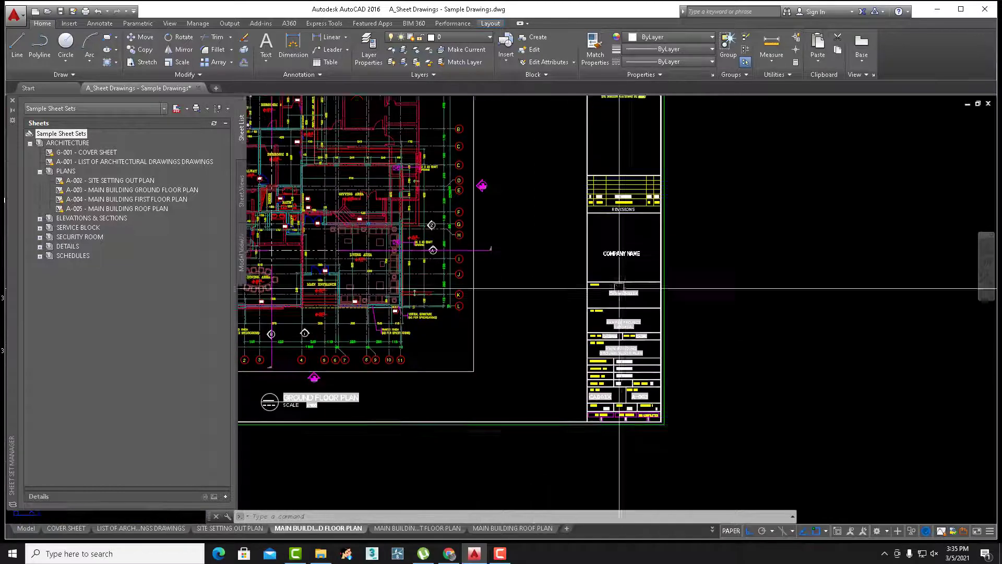
scroll(629, 394, up, 4)
scroll(556, 312, down, 2)
middle_drag(555, 311, 585, 434)
scroll(521, 488, up, 1)
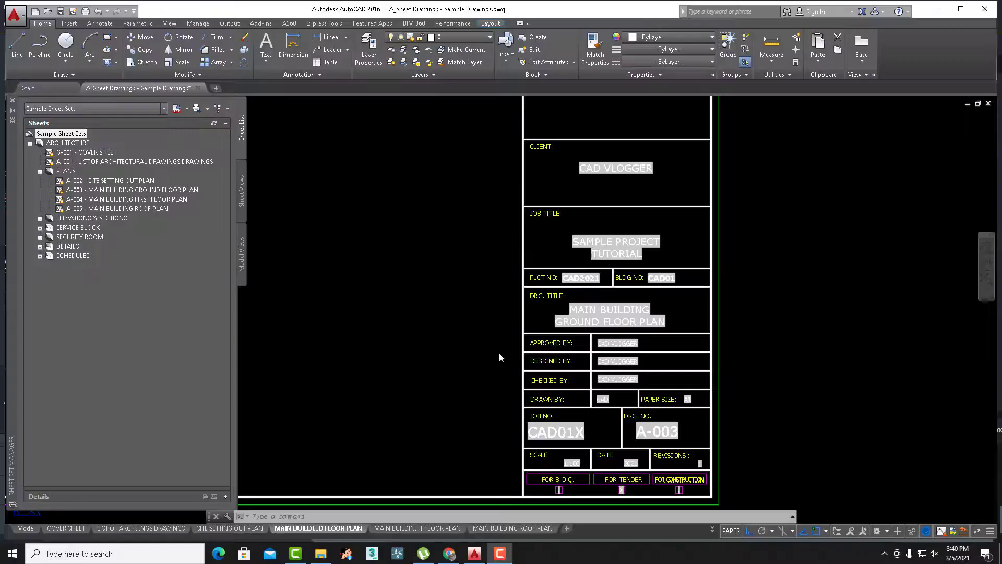
Open sheet A-001 LIST OF ARCHITECTURAL DRAWINGS and expand all subsets of ARCHITECTURE in the sheet list
double_click(136, 161)
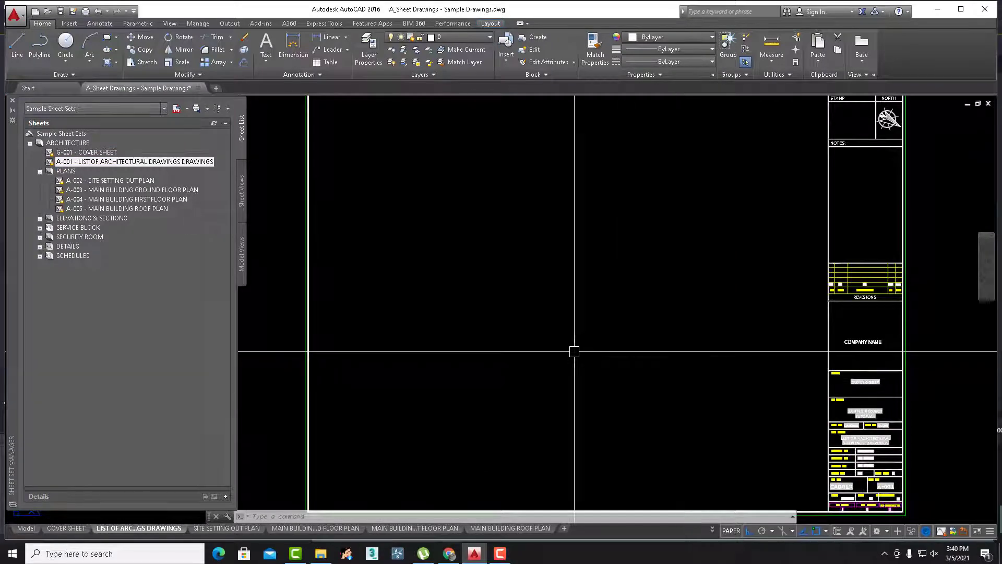
click(74, 144)
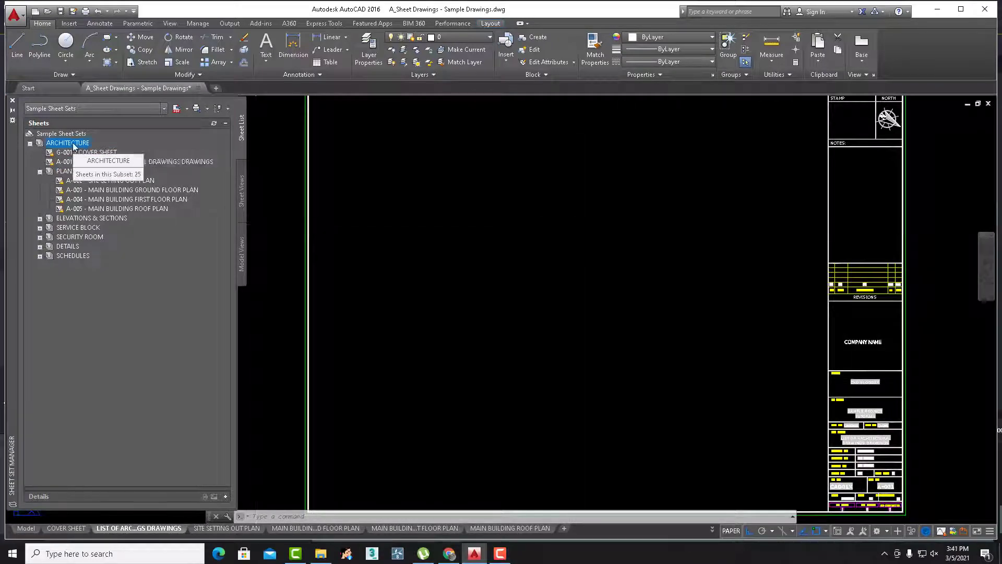
right_click(74, 146)
click(39, 218)
click(39, 265)
click(39, 313)
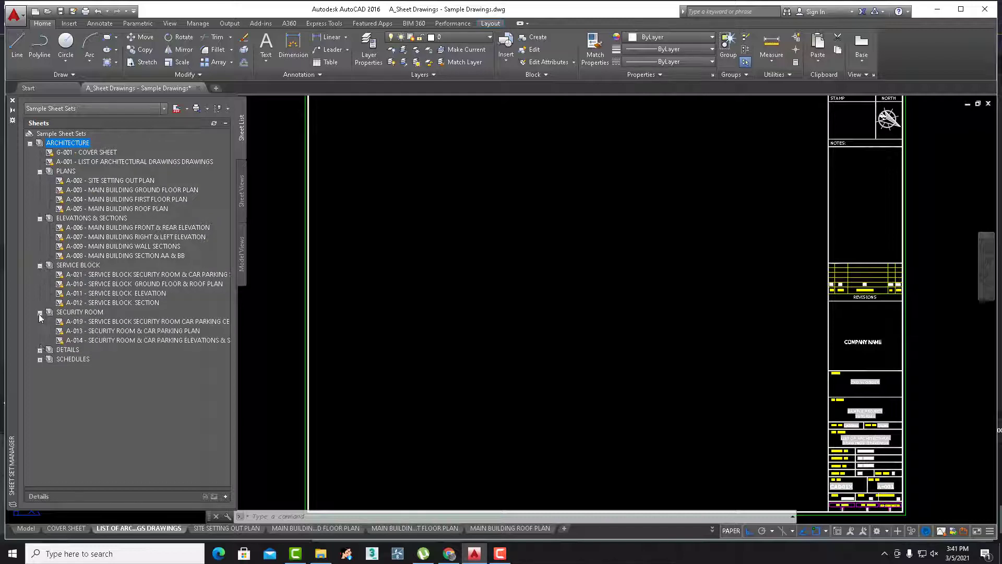
click(39, 396)
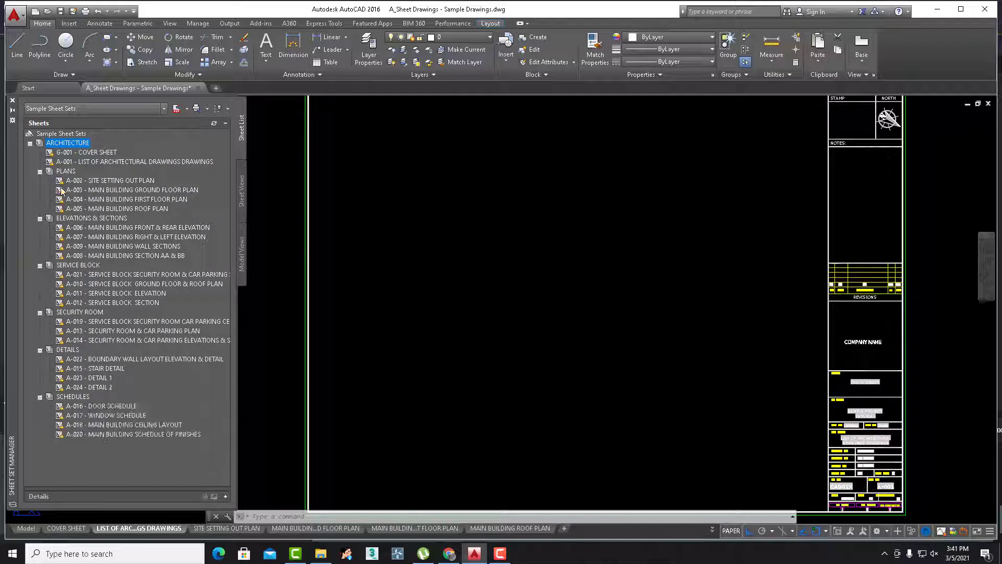
Insert a sheet list table of the ARCHITECTURE subset on sheet A-001, using the Drawing List table style
right_click(65, 146)
click(100, 258)
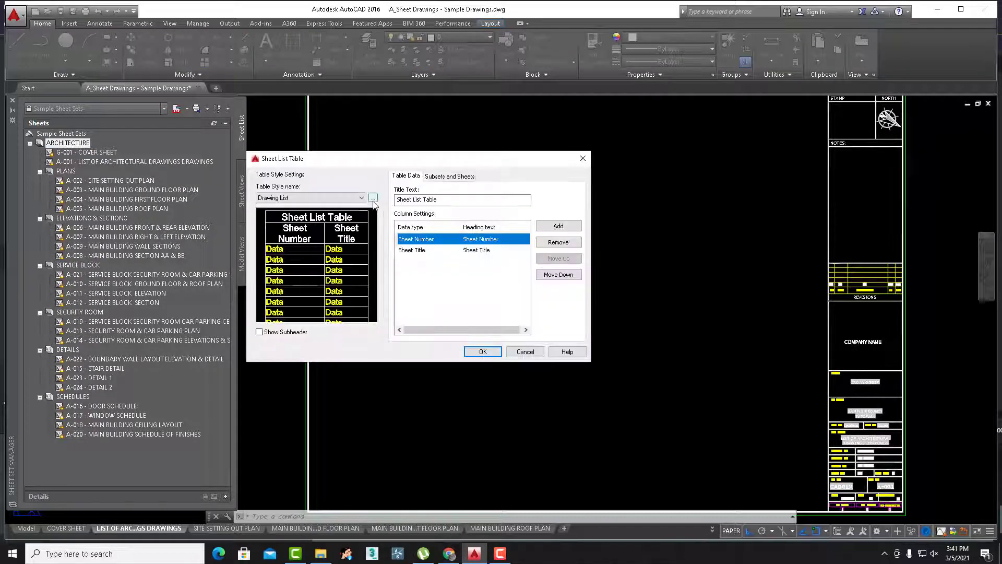
click(482, 351)
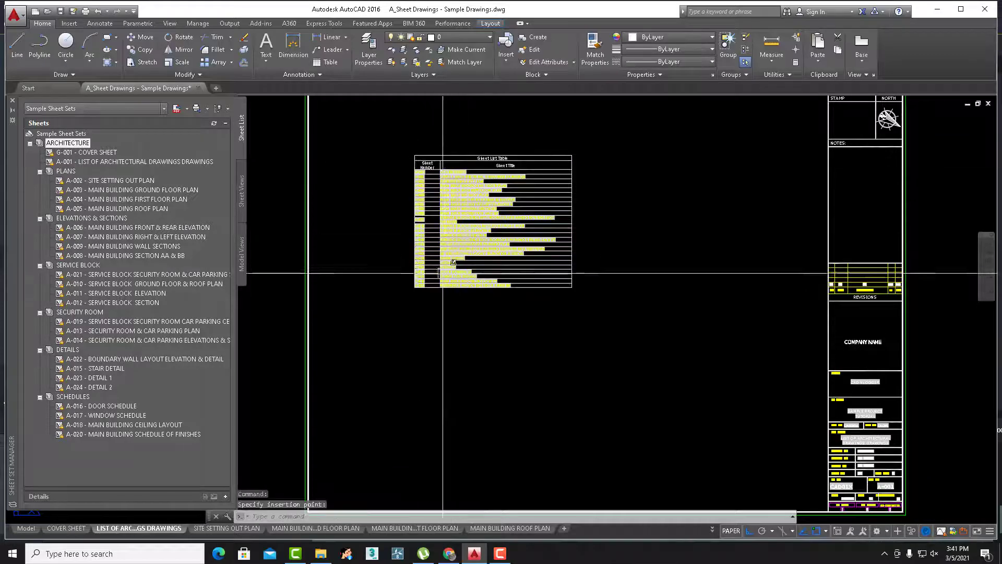
scroll(418, 156, up, 3)
scroll(454, 289, up, 2)
scroll(512, 303, down, 4)
Widen the sheet list table on sheet A-001 by stretching its upper-right corner outward
click(680, 204)
click(682, 199)
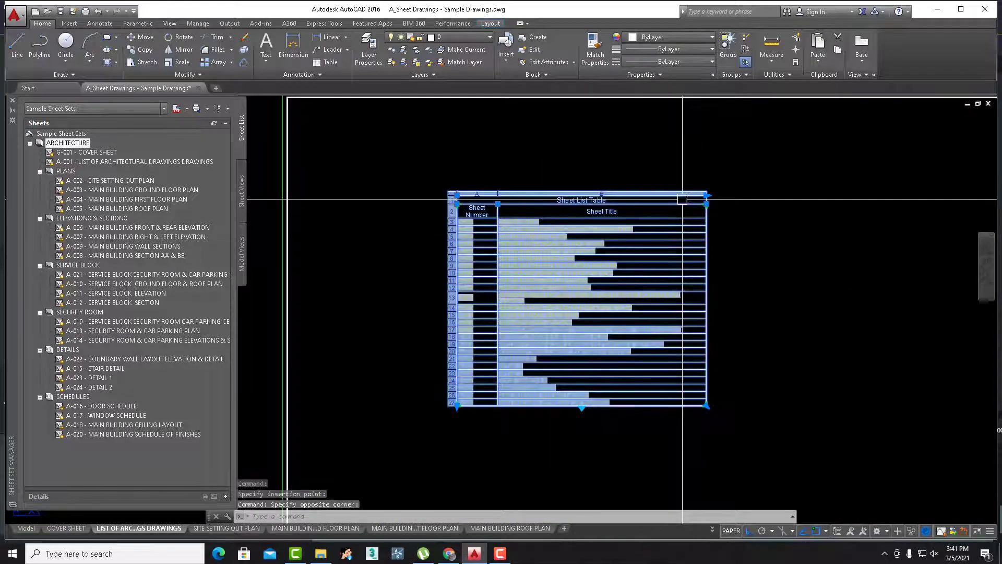
click(707, 196)
click(770, 205)
key(Escape)
Replace the title of the sheet list table on sheet A-001 with "Architectural Drawing List"
scroll(587, 213, up, 5)
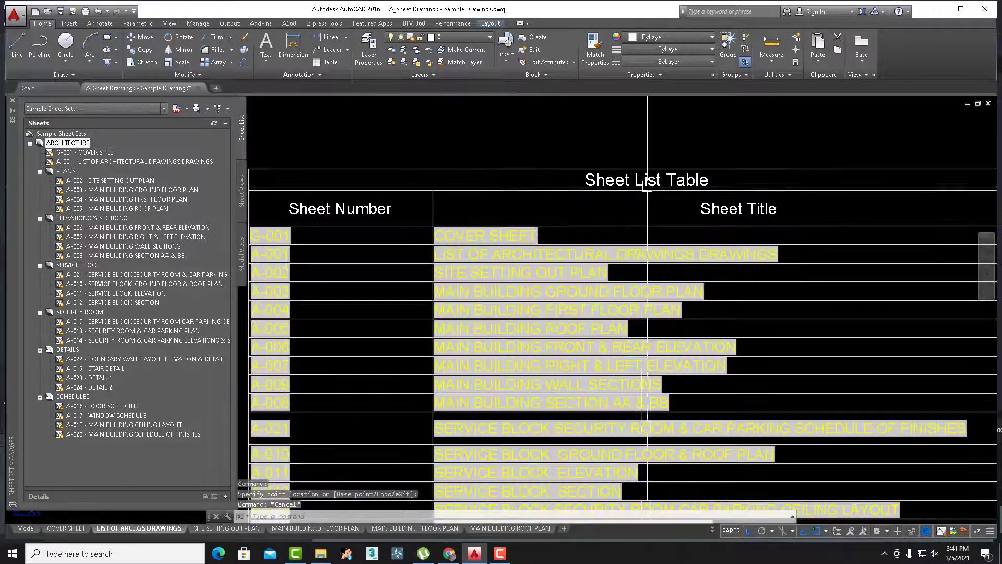
click(650, 181)
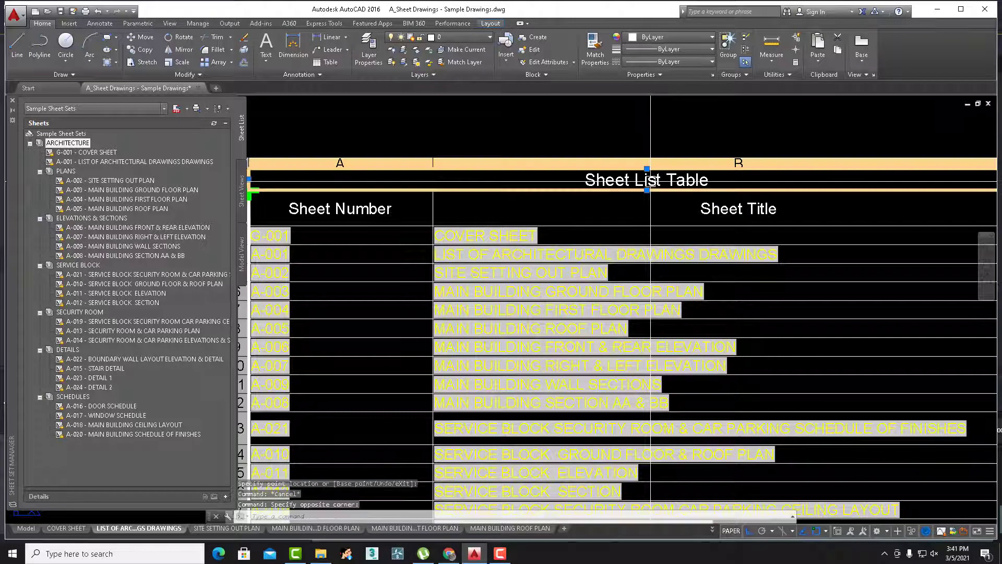
double_click(693, 186)
triple_click(693, 186)
text(A)
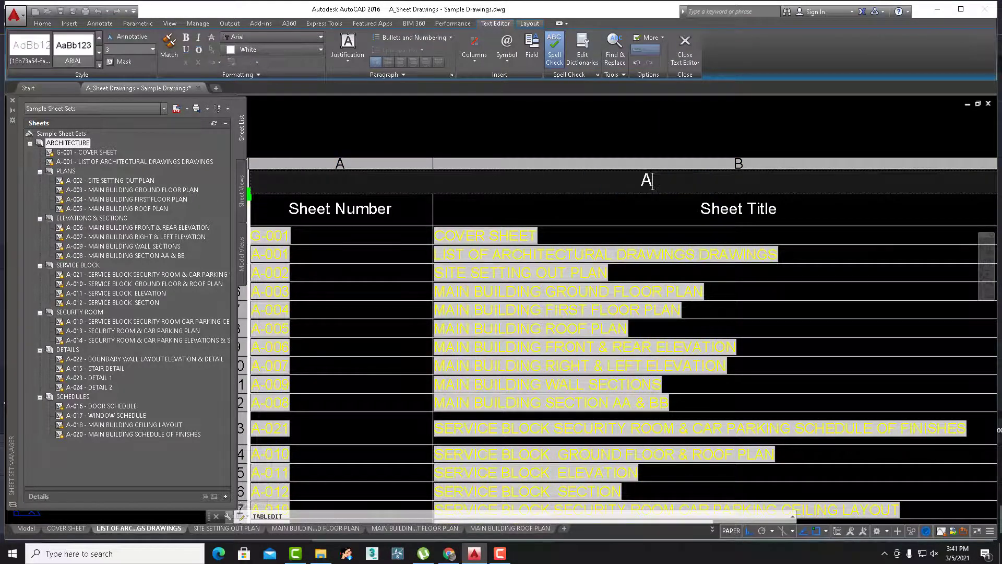
text(rchitectural Draw)
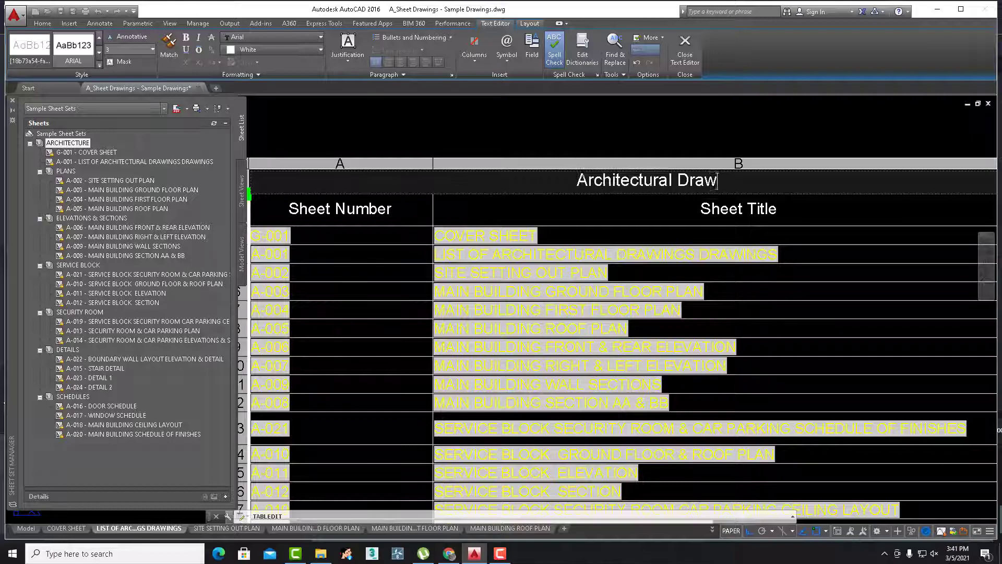
text(ing List)
key(Escape)
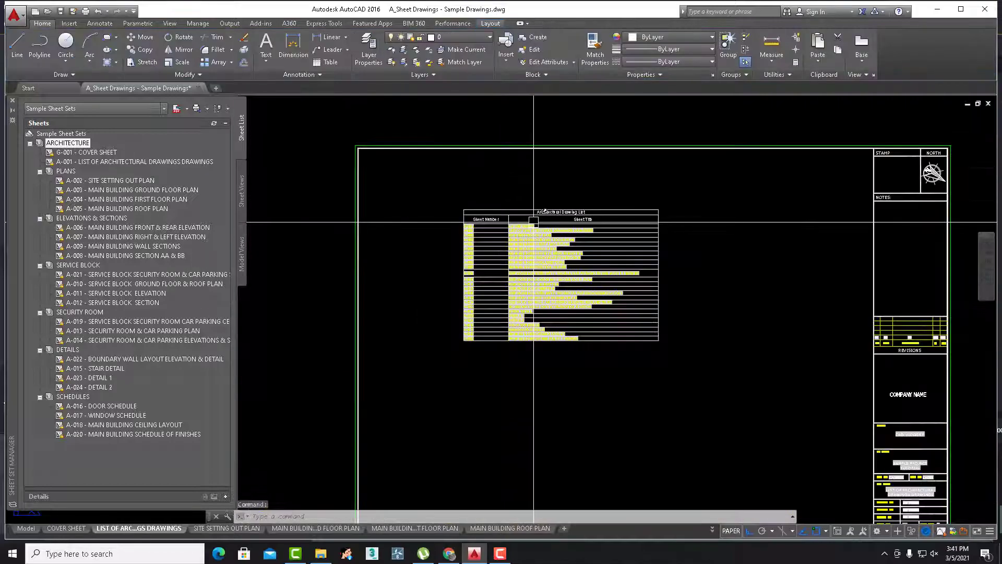
Renumber the MAIN BUILDING SCHEDULE OF FINISHES sheet in the SCHEDULES subset as A-020b
scroll(463, 329, up, 5)
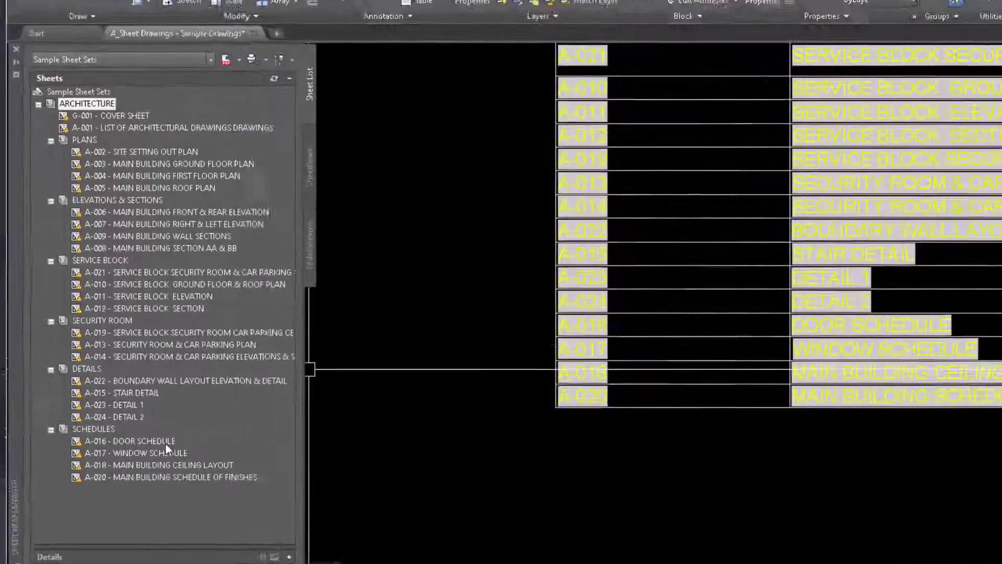
click(128, 478)
right_click(136, 477)
click(191, 380)
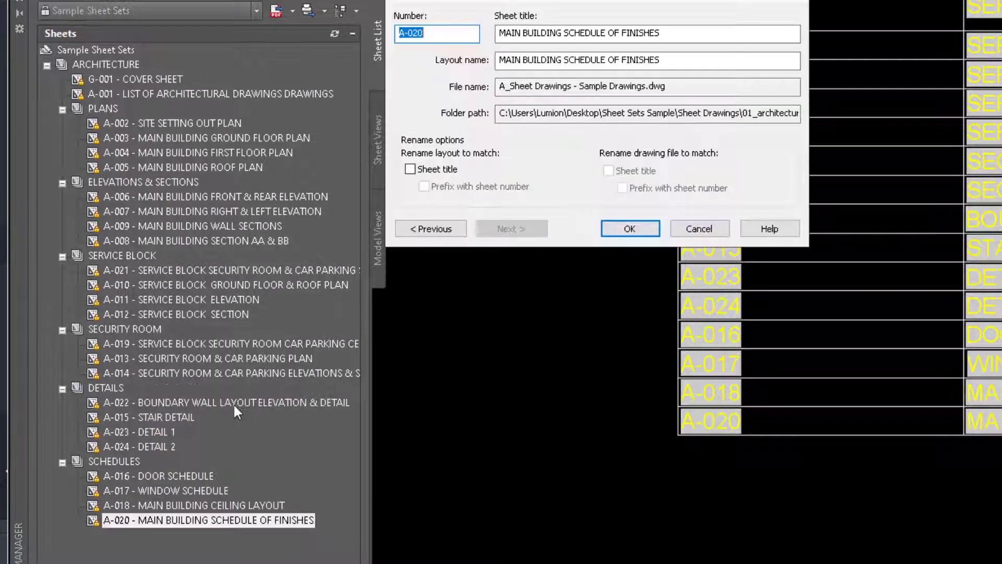
click(442, 33)
text(b)
click(629, 228)
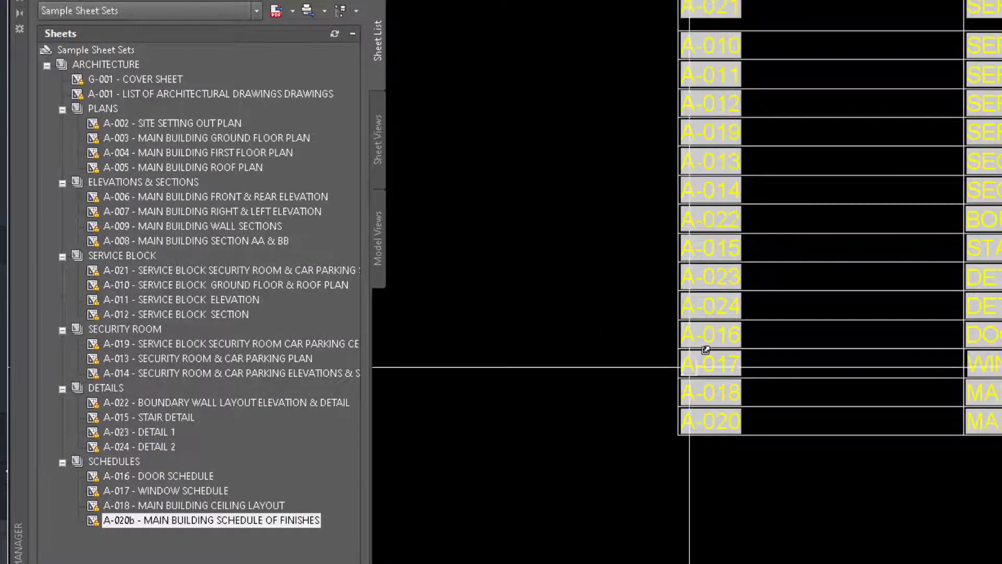
Update the data links of the sheet list table to pick up the A-020b number, ending with the whole sheet in view
click(705, 350)
right_click(795, 380)
click(865, 477)
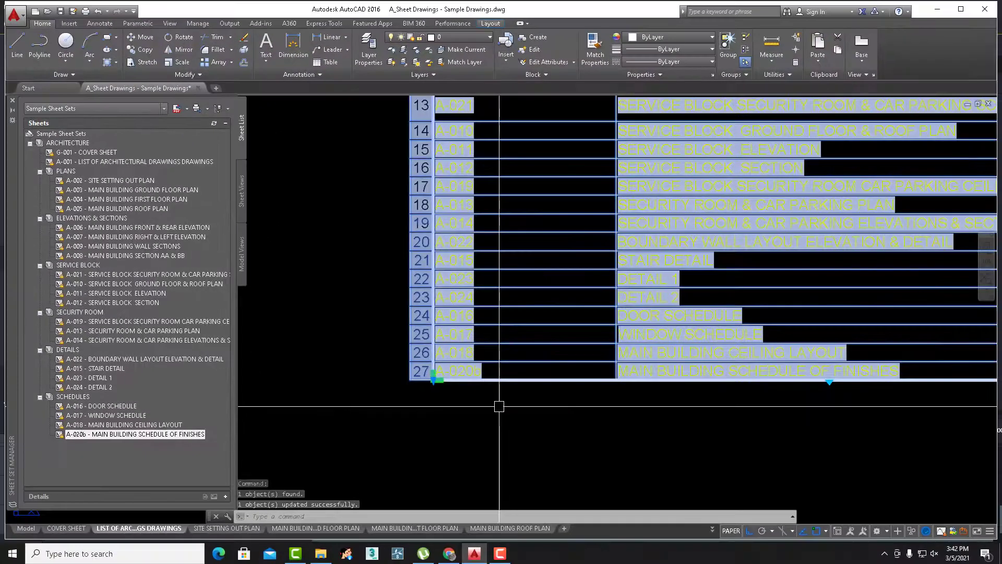
key(Escape)
text(z)
key(Return)
text(e)
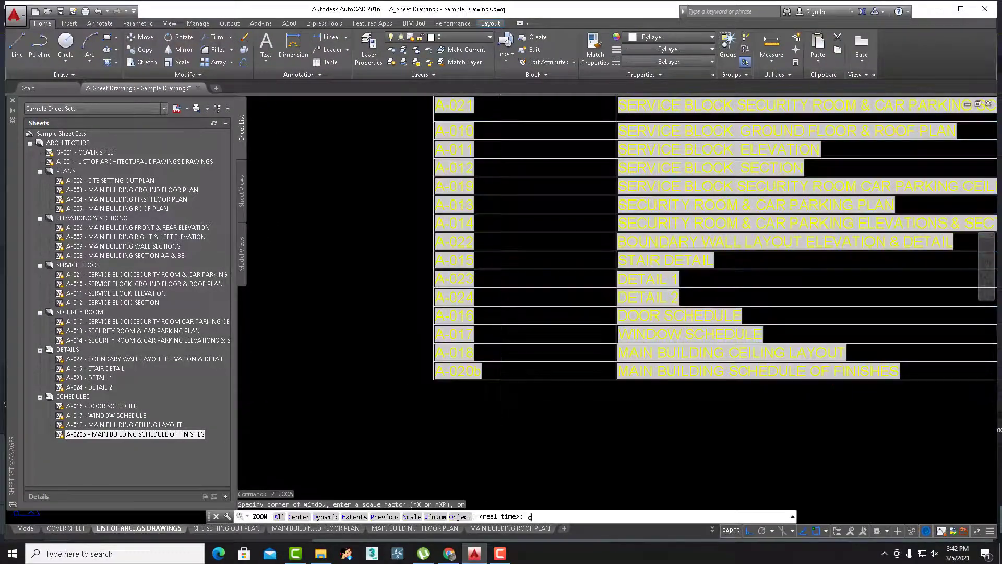
key(Return)
Renumber the MAIN BUILDING SCHEDULE OF FINISHES sheet back to A-020
scroll(276, 365, up, 5)
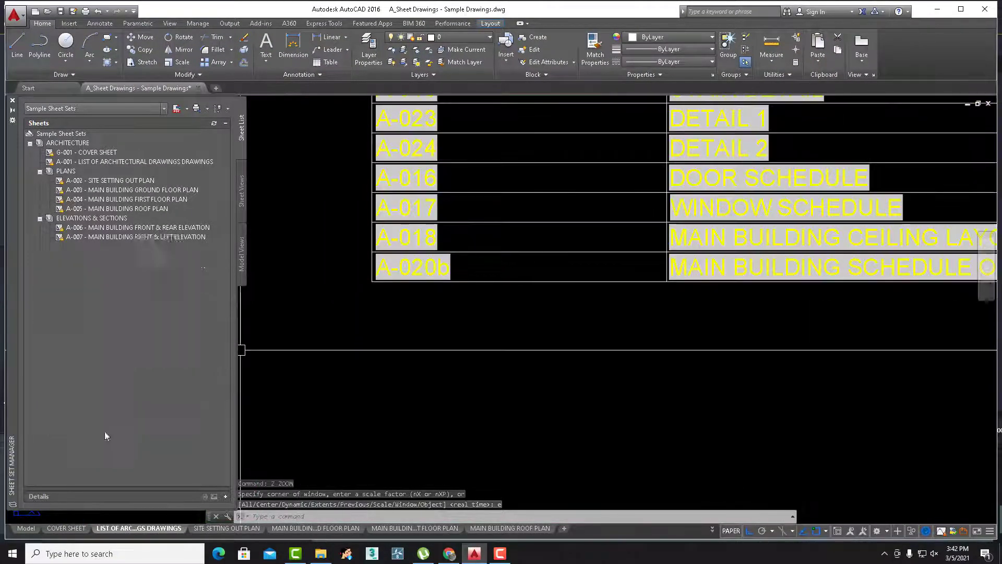
right_click(105, 432)
click(168, 354)
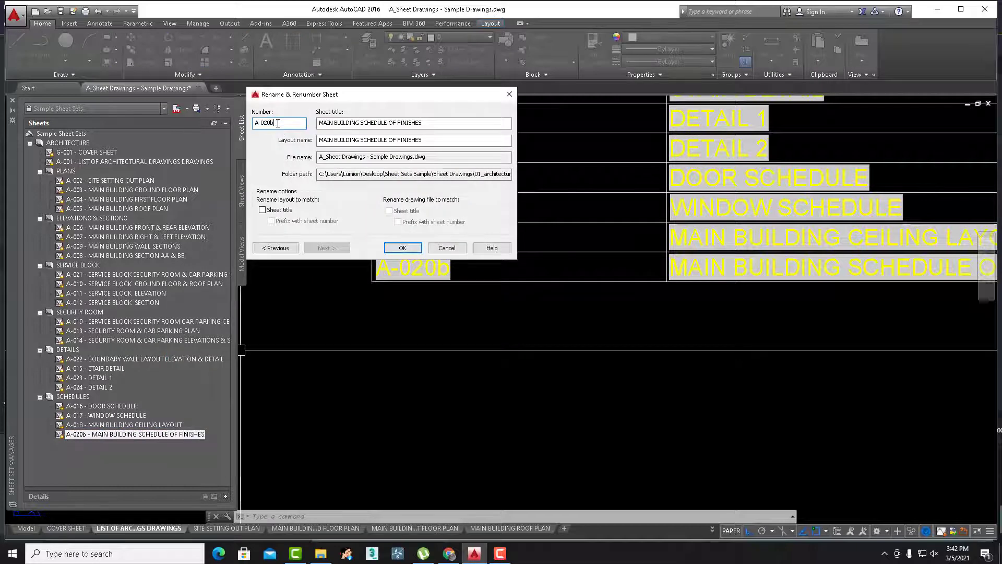
key(BackSpace)
click(402, 248)
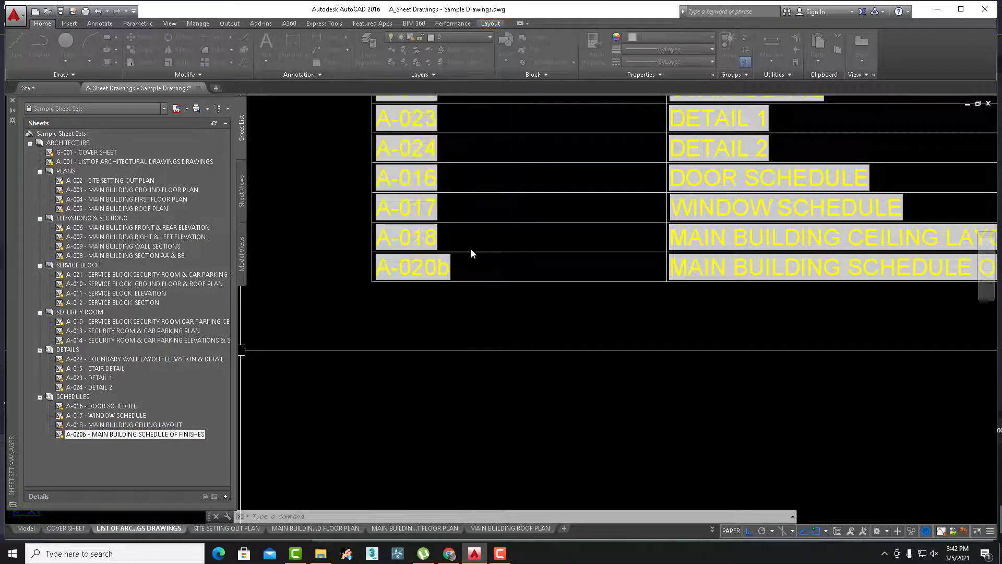
Update the sheet list table's data links again for the restored A-020 number and zoom to the drawing extents
click(477, 252)
right_click(476, 251)
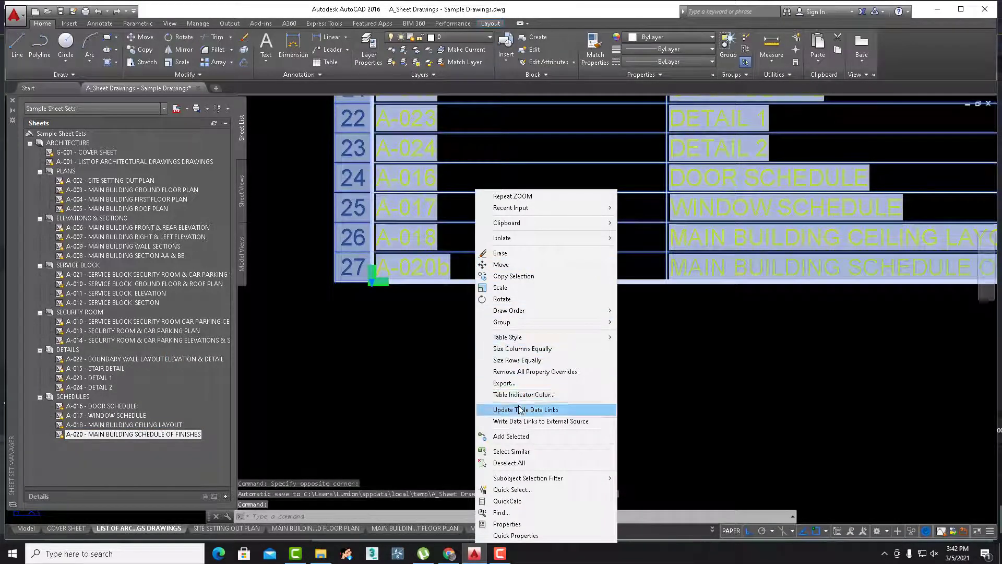
key(Escape)
text(z)
key(Return)
text(e)
key(Return)
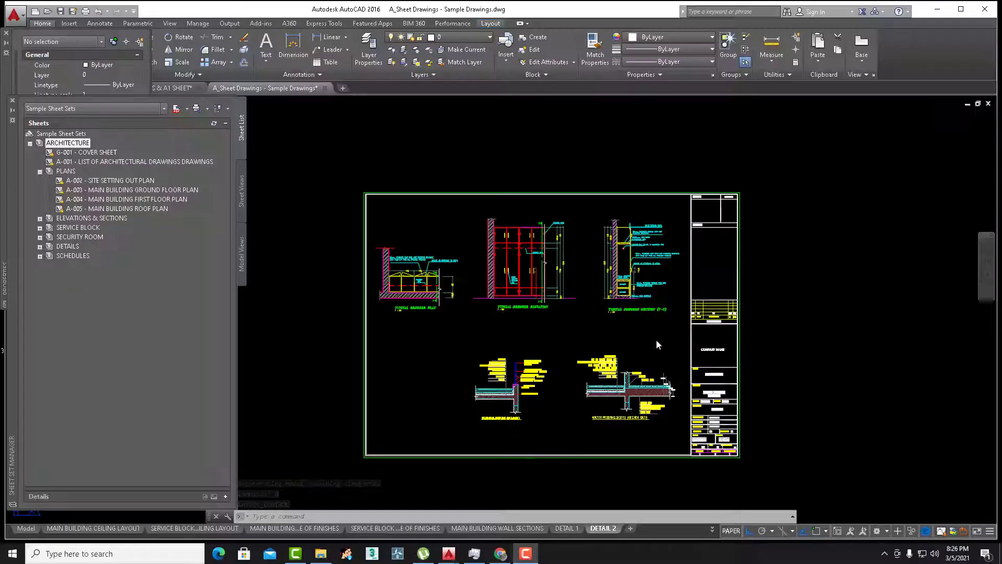
Create a copy of the DETAIL 2 layout at the end of the layouts and open the copy
right_click(602, 529)
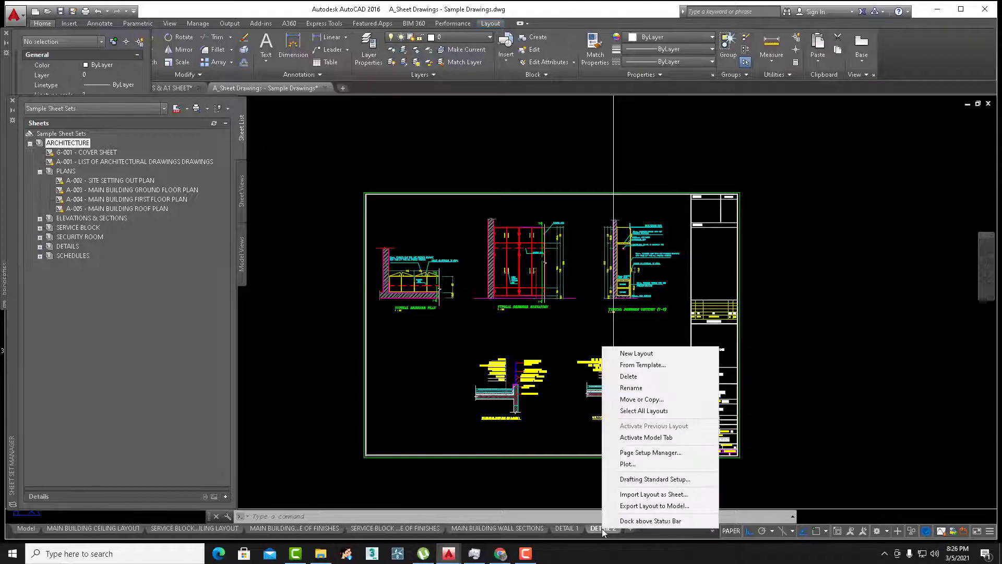
click(649, 396)
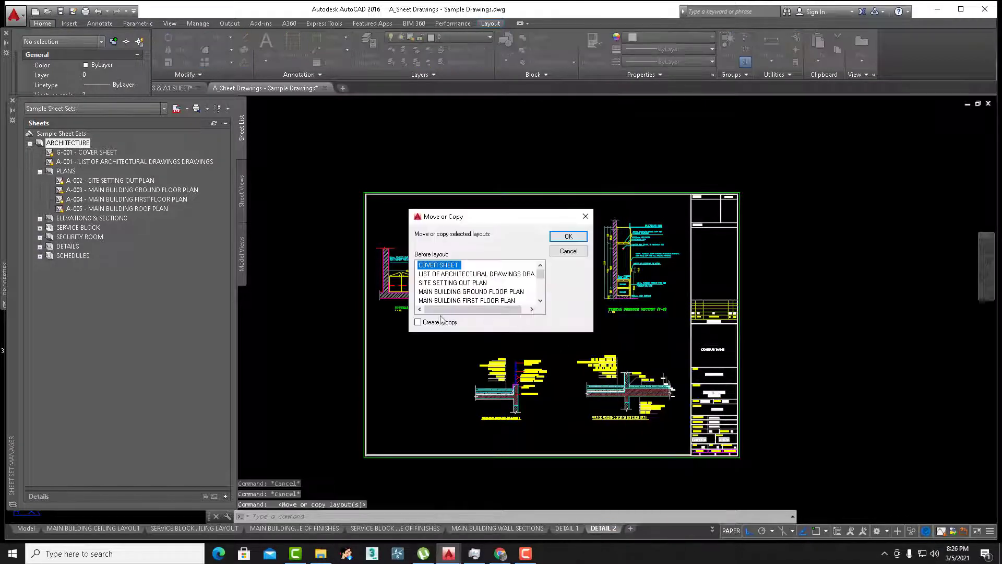
drag(543, 273, 538, 301)
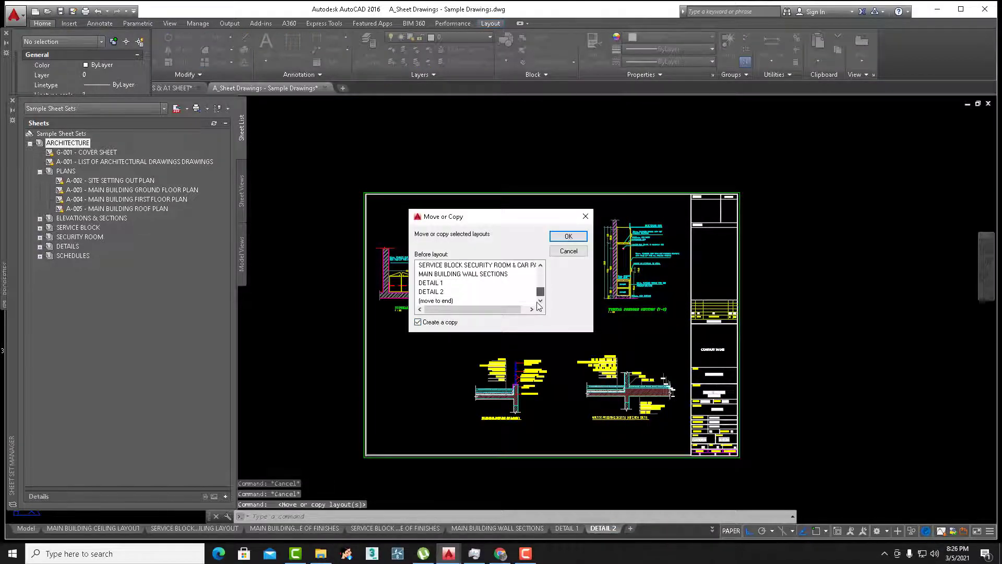
click(446, 300)
click(565, 236)
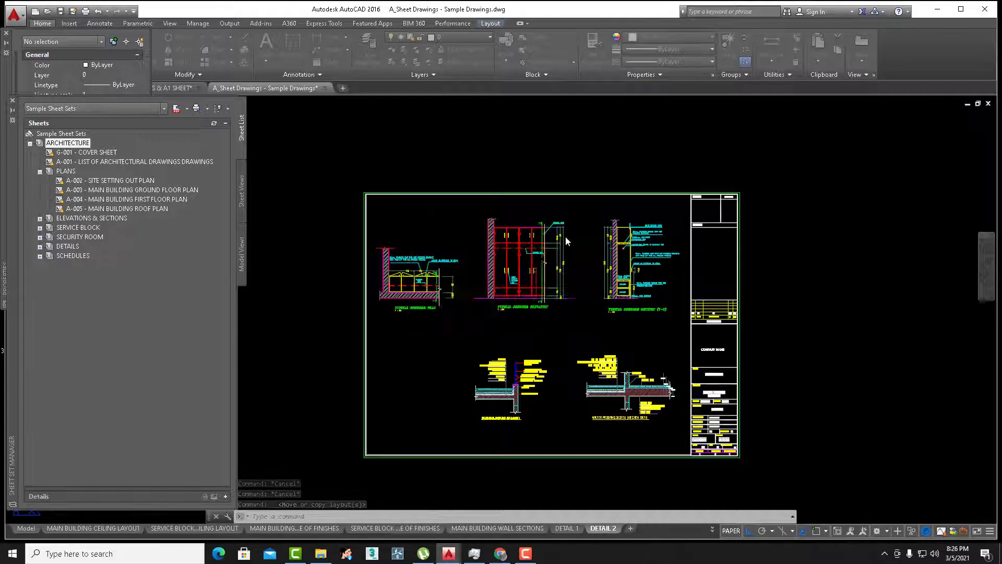
click(712, 529)
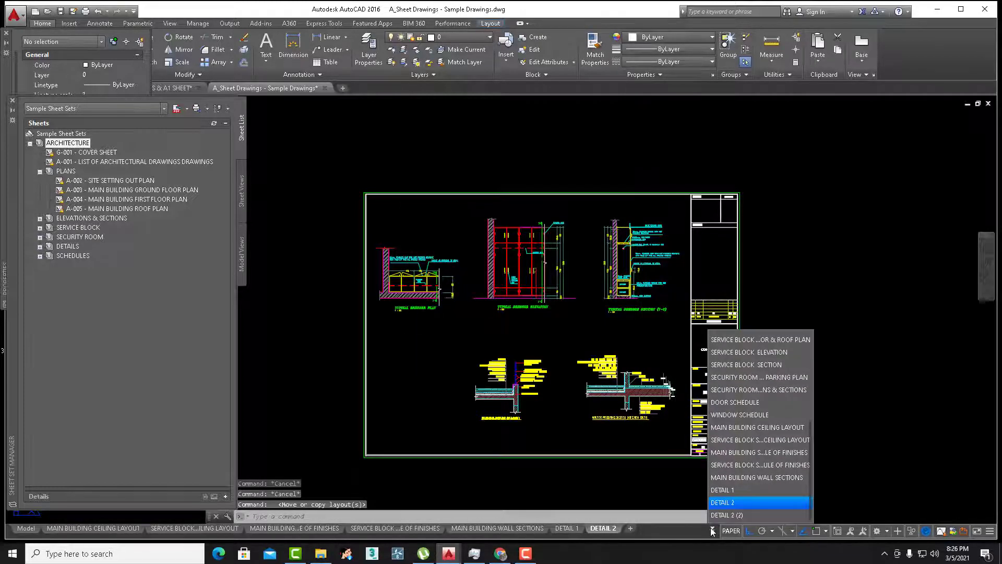
click(746, 516)
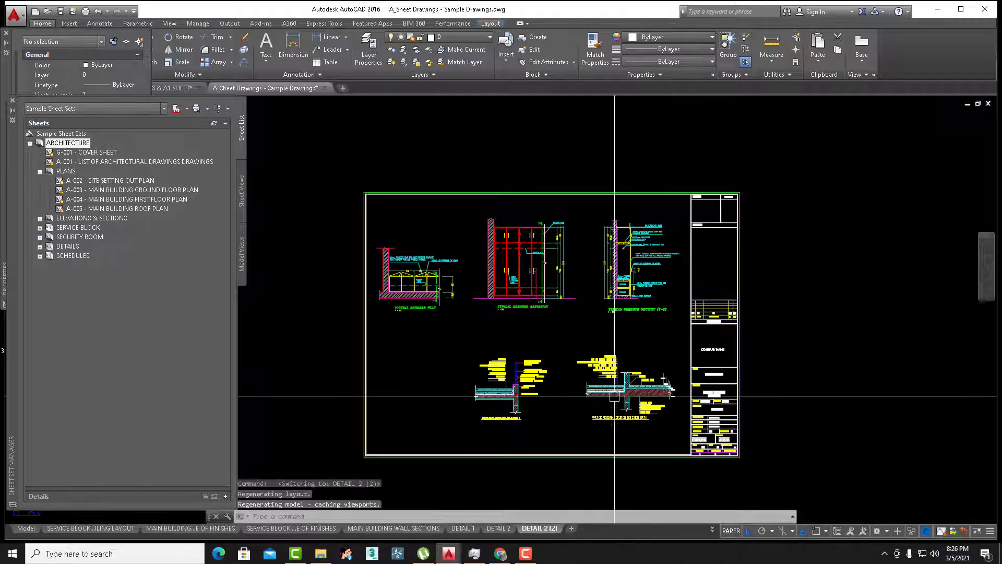
Erase the viewport with the detail drawings from the DETAIL 2 (2) layout, keeping the border and title block
middle_drag(560, 353, 578, 340)
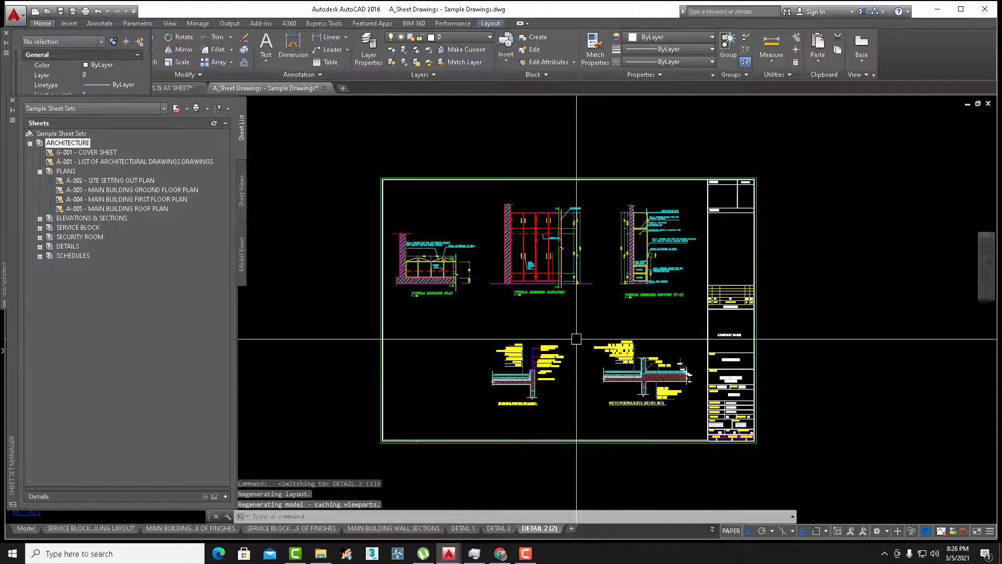
text(e)
key(Return)
click(704, 249)
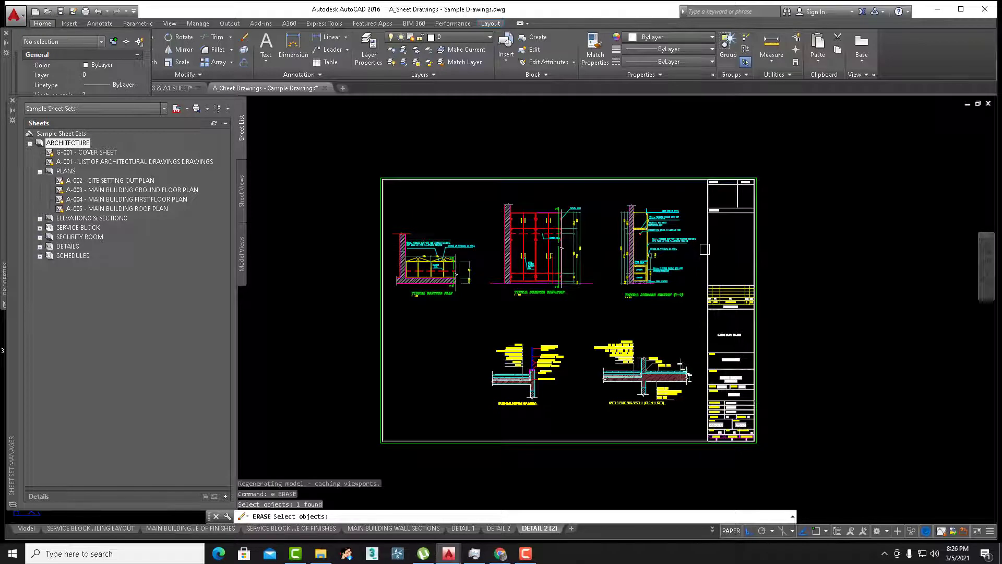
key(Return)
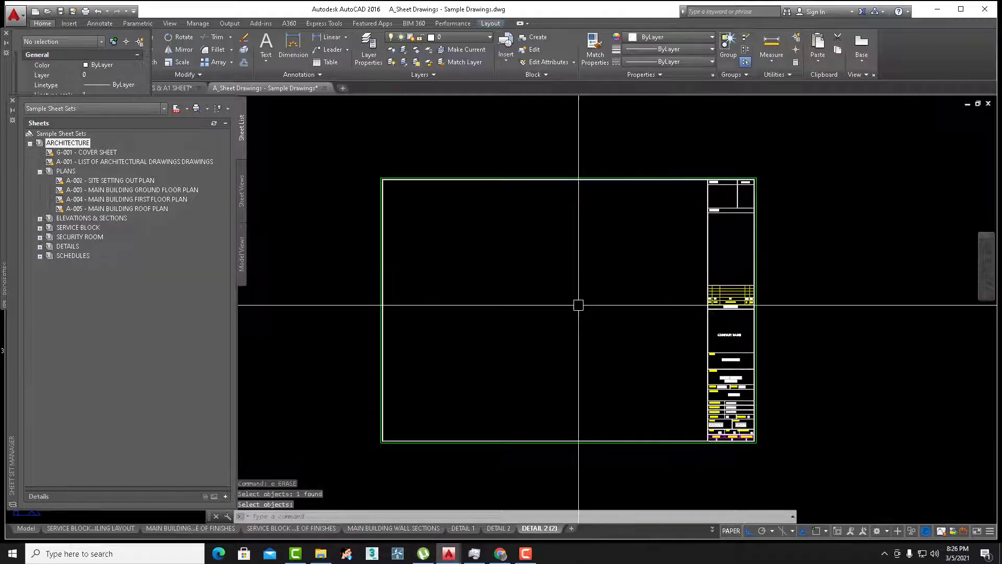
middle_drag(577, 305, 626, 308)
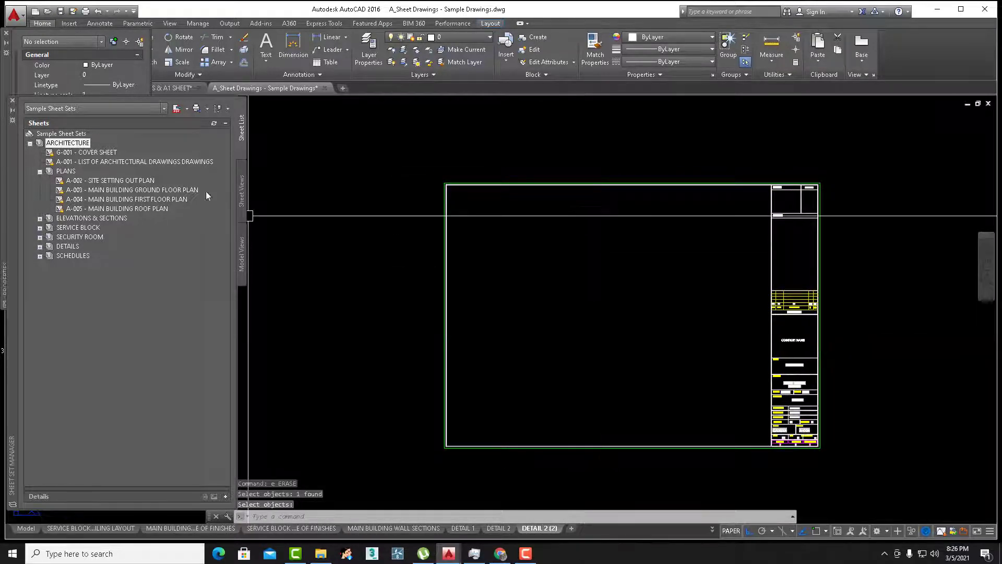
Save the drawing and import its DETAIL 2 (2) layout as a sheet into the ARCHITECTURE subset
click(44, 255)
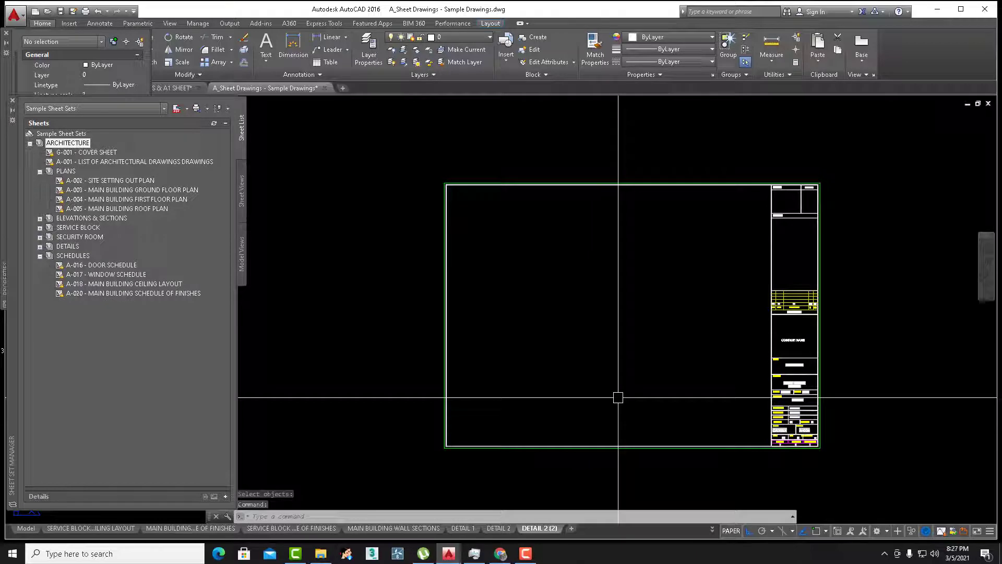
click(61, 13)
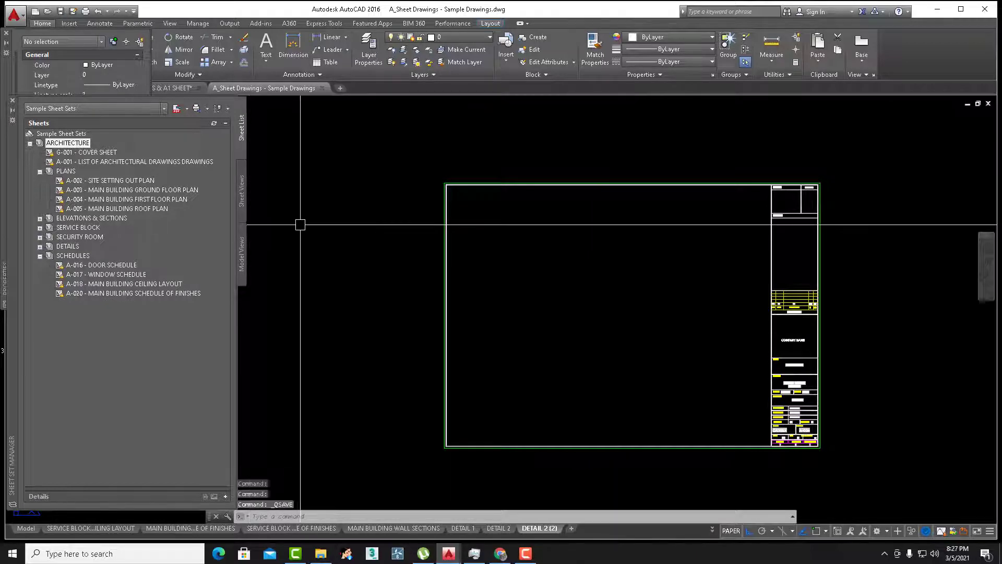
right_click(69, 145)
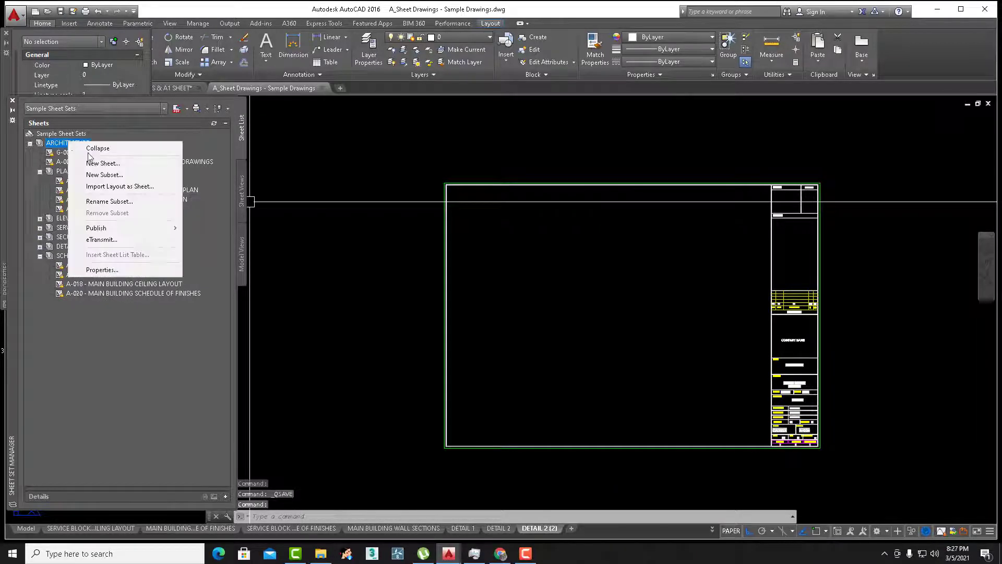
click(128, 186)
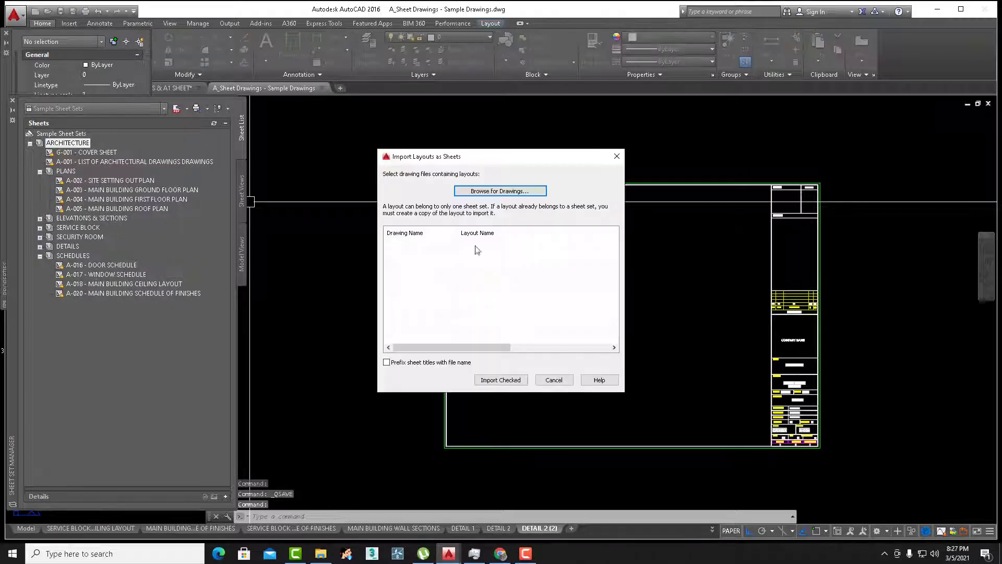
click(514, 192)
double_click(456, 201)
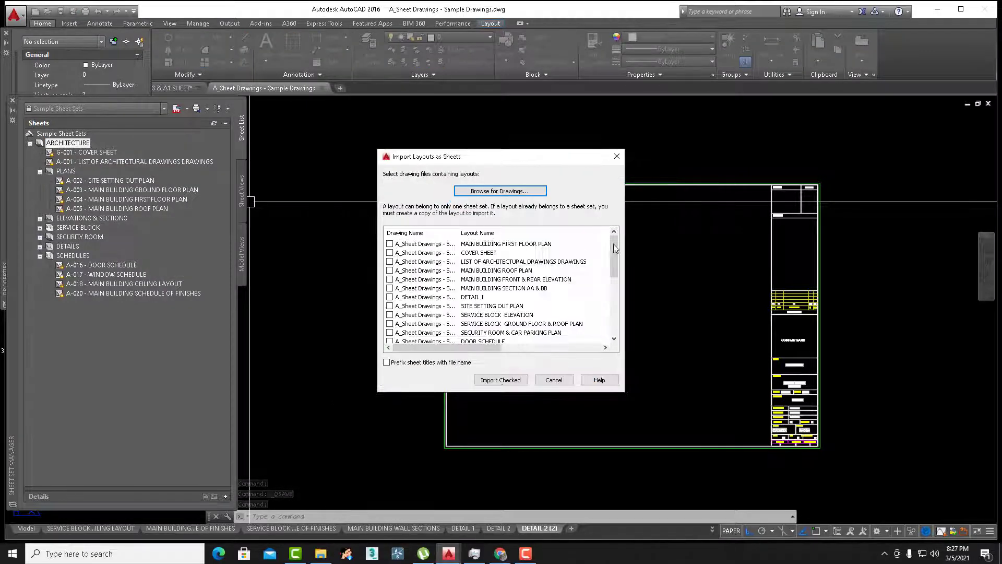
scroll(616, 248, down, 5)
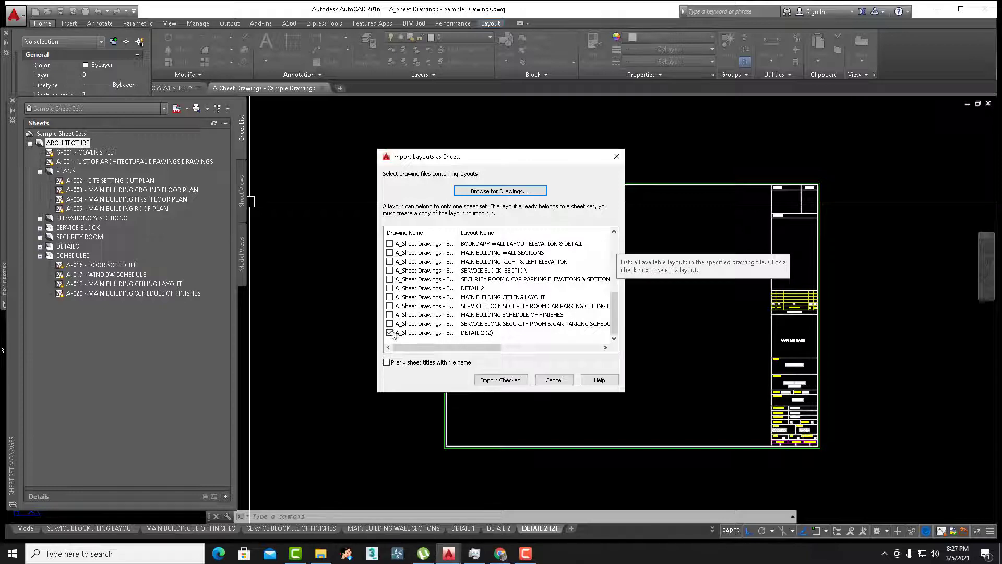
click(498, 379)
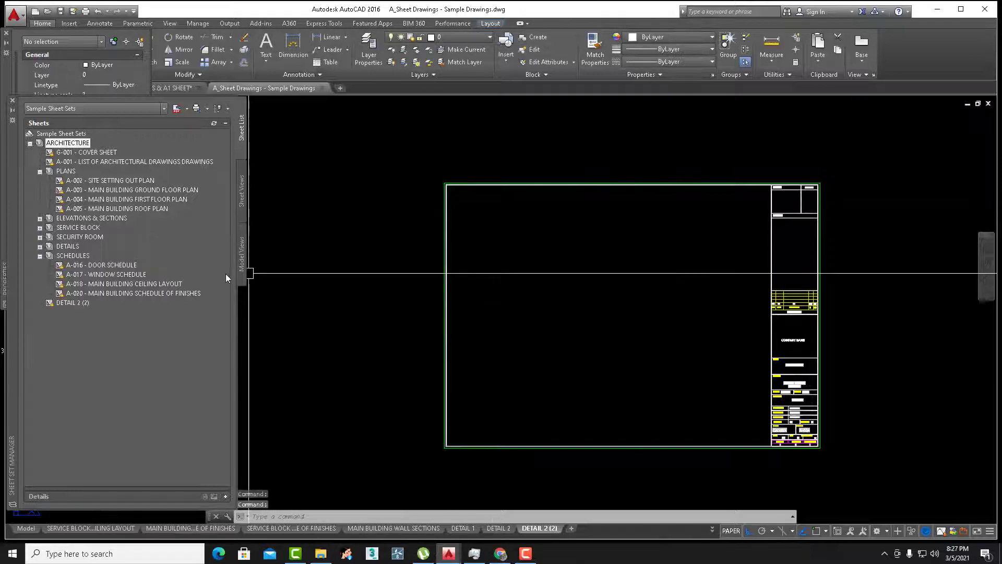
click(68, 303)
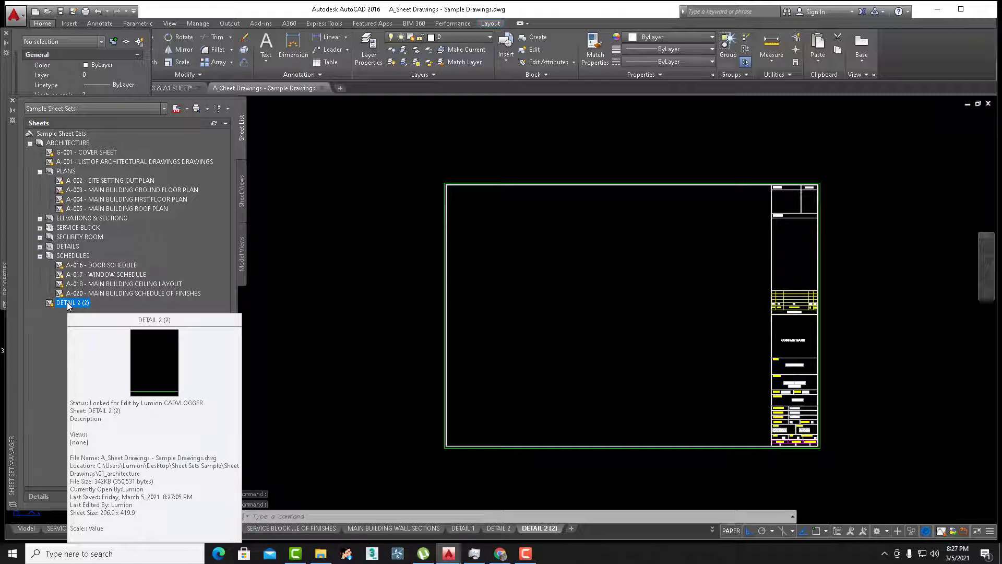
Place the DEMOLITION PLAN model view from A_Sample Drawings.dwg inside the DETAIL 2 (2) sheet border, accepting the default view title attributes
middle_drag(622, 384, 559, 391)
scroll(559, 388, down, 2)
click(241, 252)
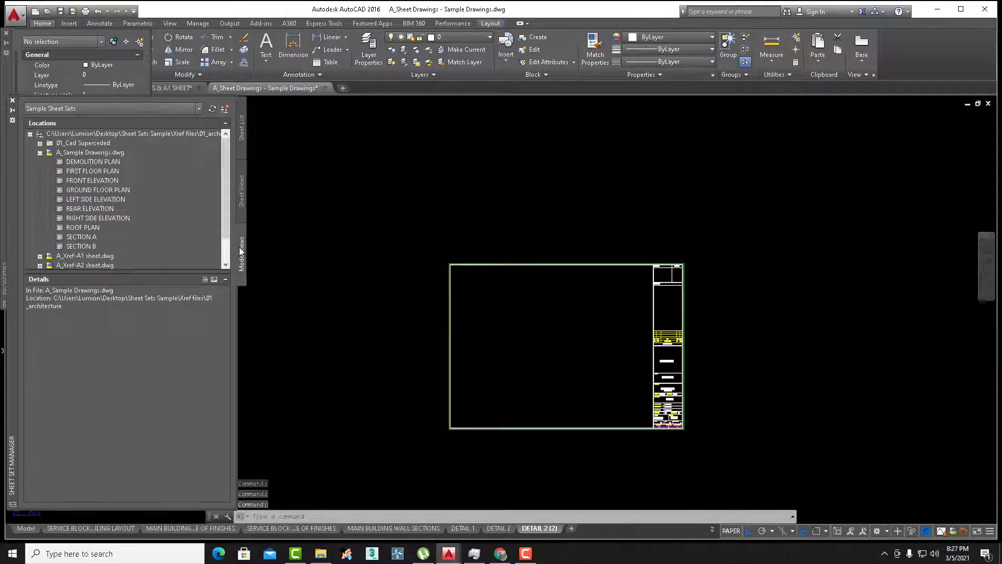
right_click(97, 163)
click(133, 181)
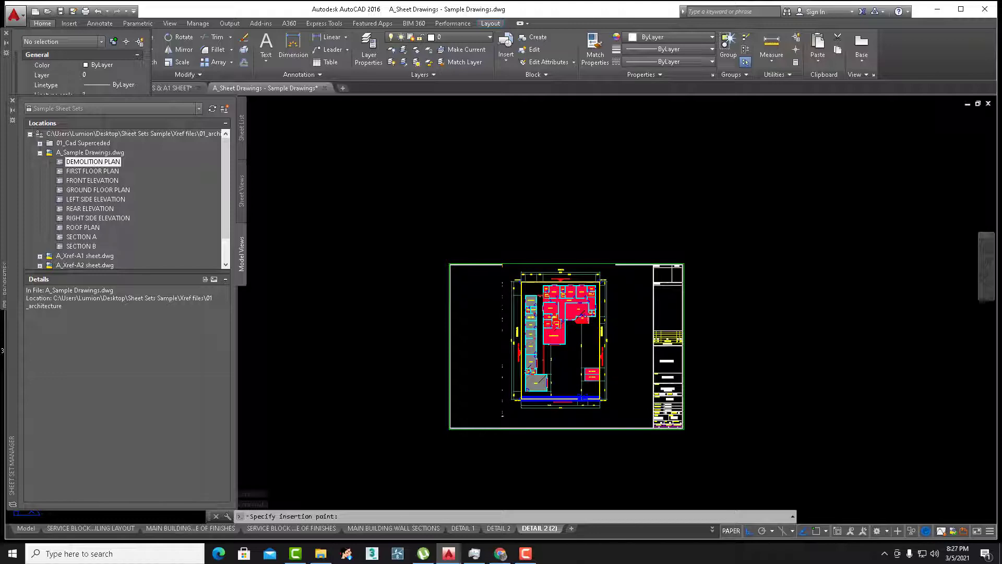
click(502, 416)
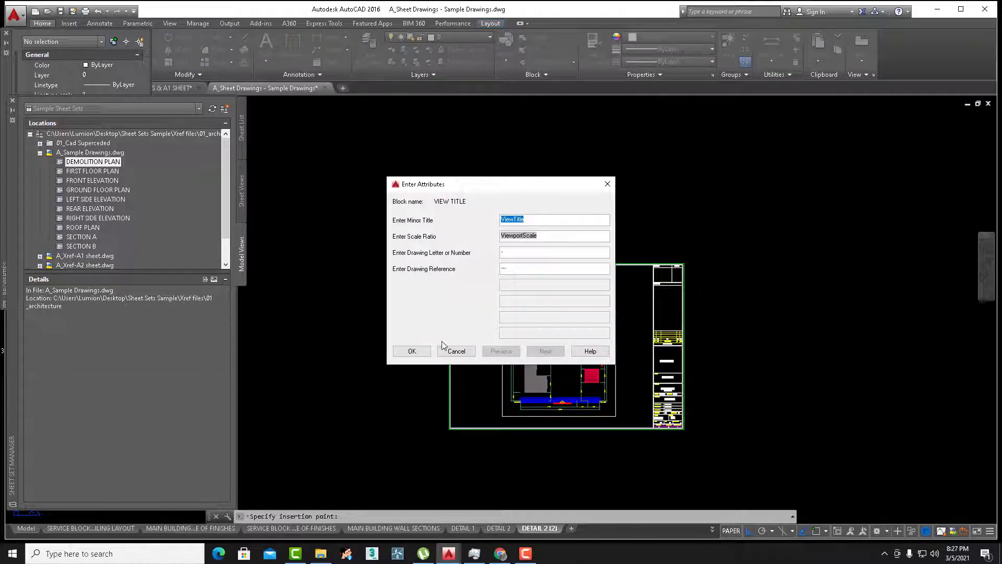
click(412, 351)
Move the demolition plan's view title block horizontally from the viewport's corner to beneath the middle of the plan
scroll(504, 421, up, 6)
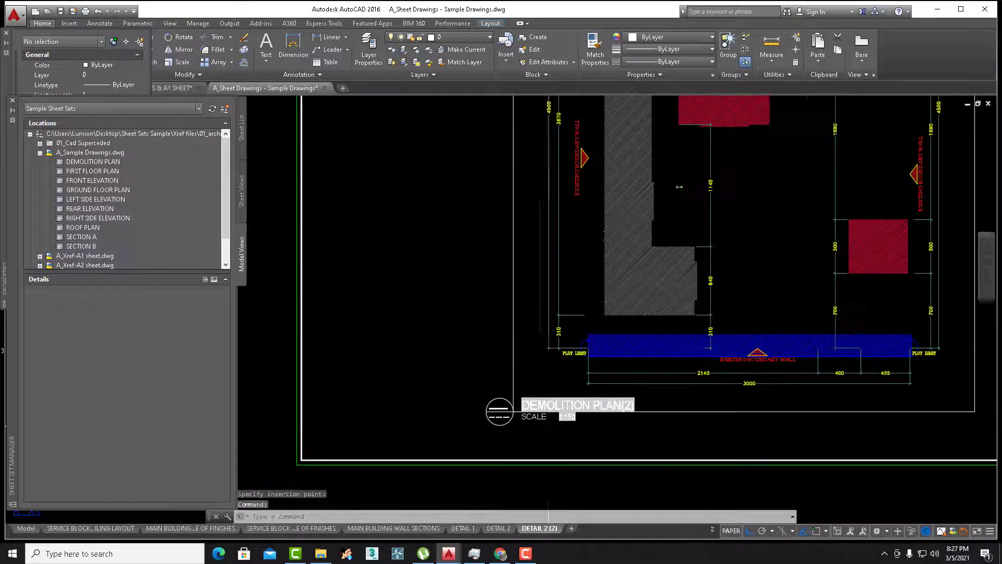
scroll(549, 412, down, 2)
text(m)
key(space)
scroll(558, 426, up, 4)
middle_drag(557, 429, 497, 411)
scroll(492, 410, down, 2)
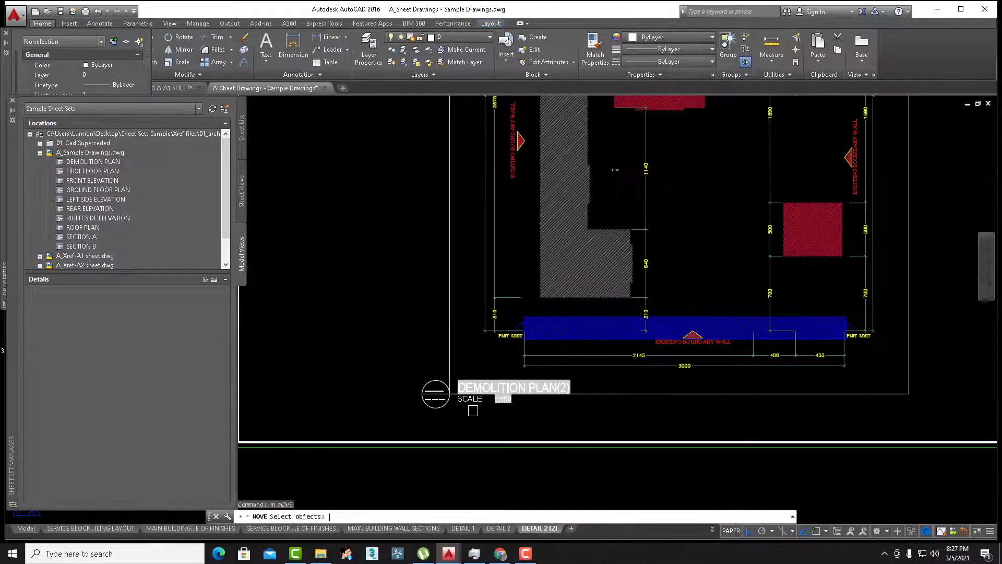
click(398, 416)
click(579, 374)
key(space)
click(490, 397)
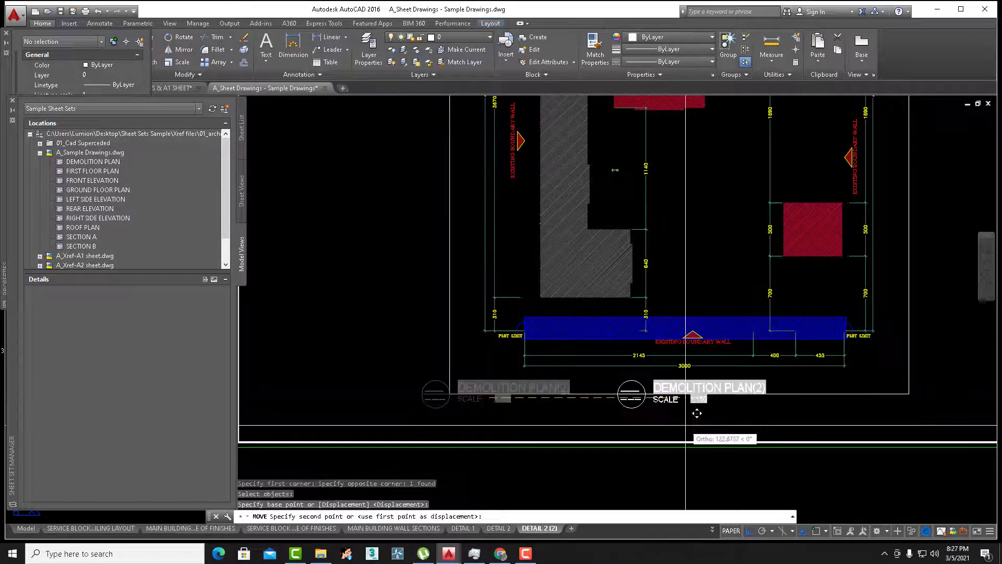
click(666, 426)
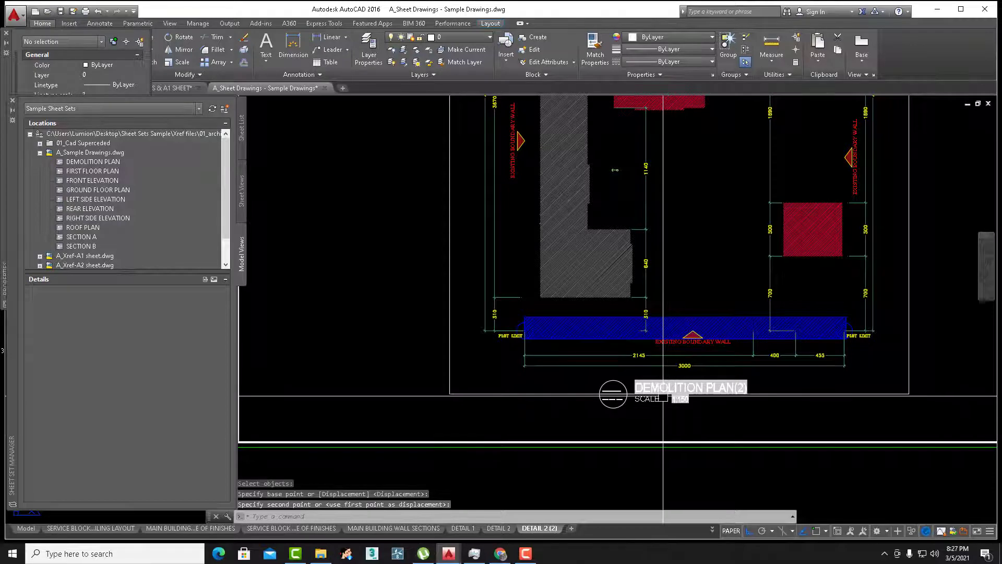
Renumber the DETAIL 2 (2) sheet as A-25 and set both its sheet title and layout name to DEMOLITION PLAN 2
middle_drag(615, 389, 377, 439)
click(242, 133)
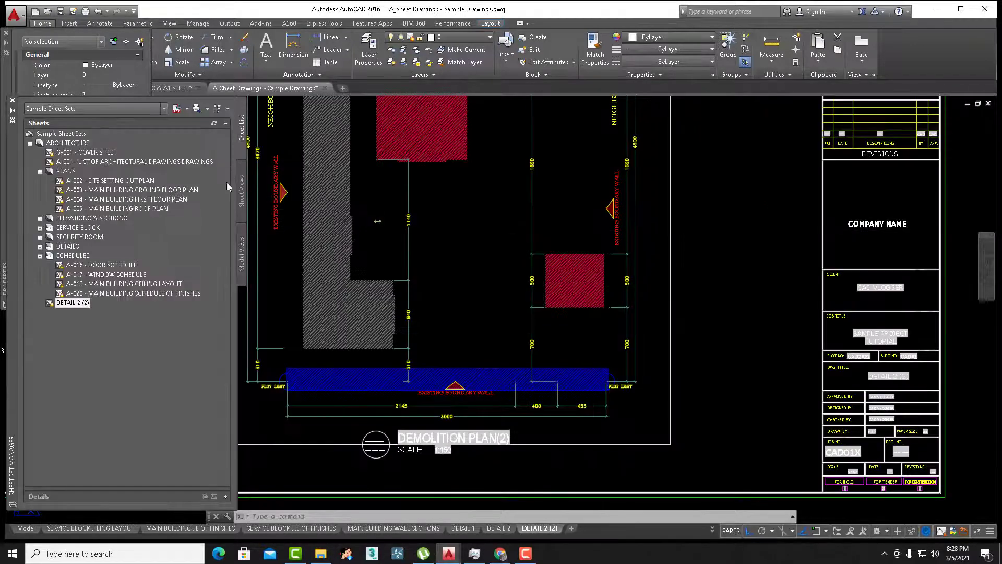
middle_drag(882, 400, 701, 335)
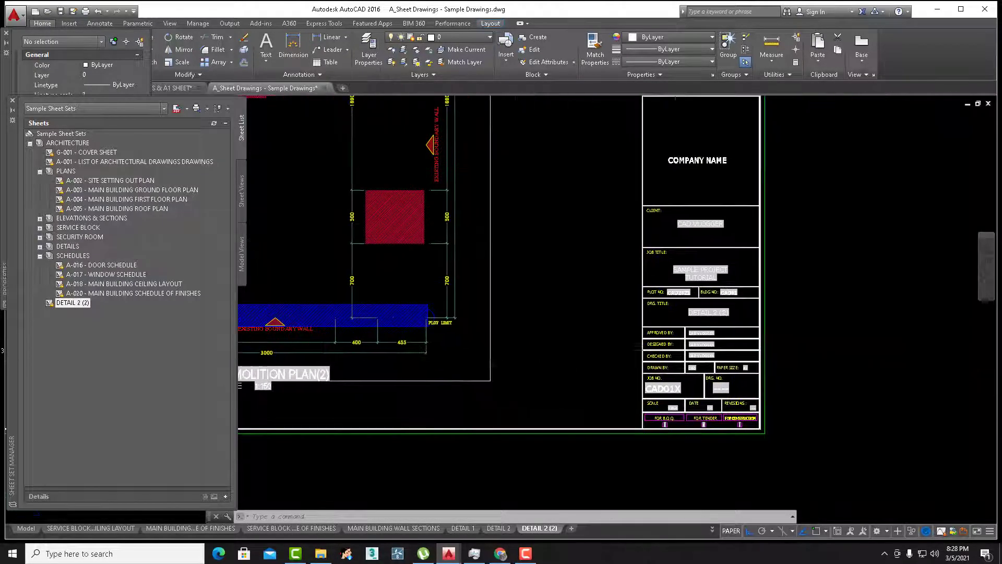
scroll(701, 335, up, 4)
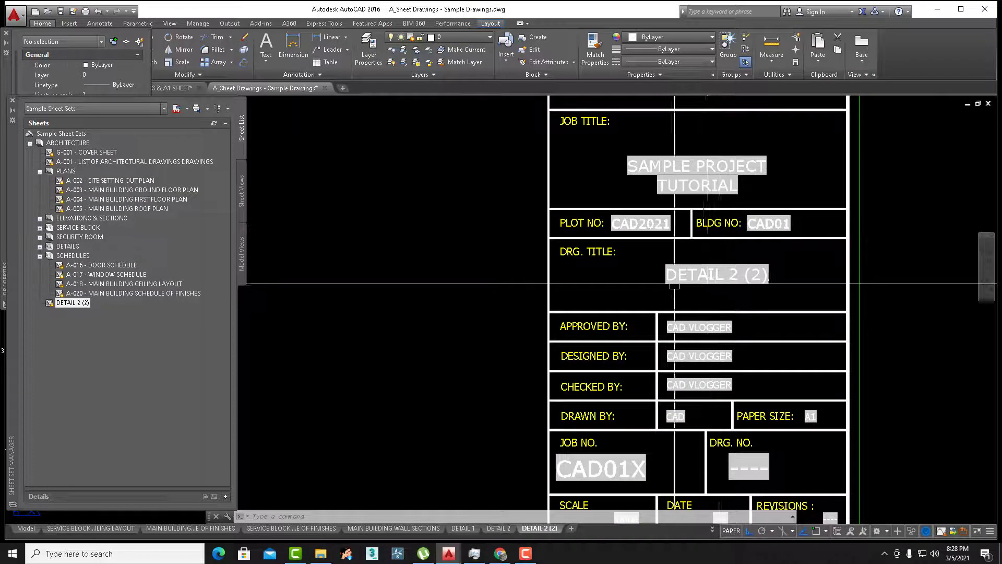
right_click(70, 306)
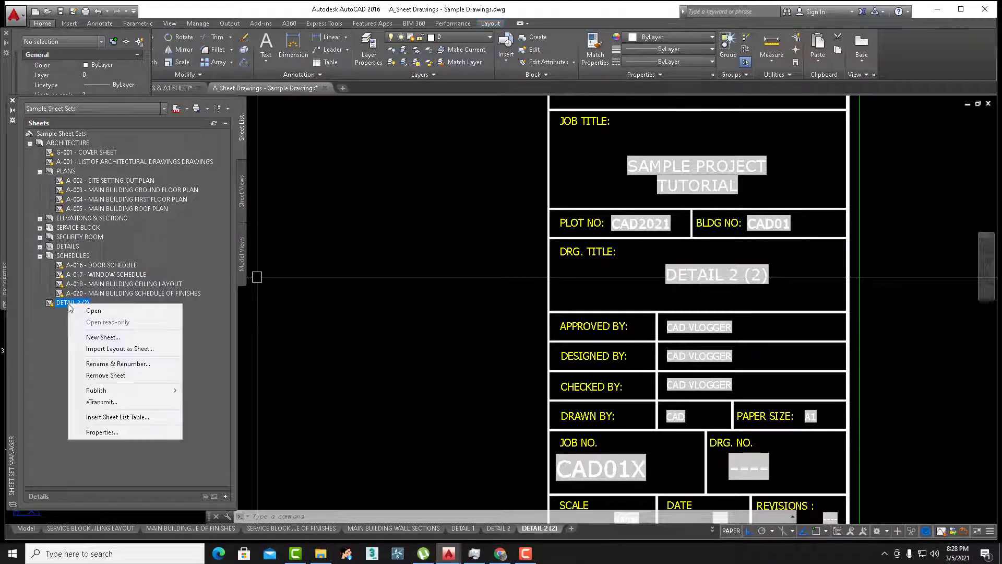
click(113, 363)
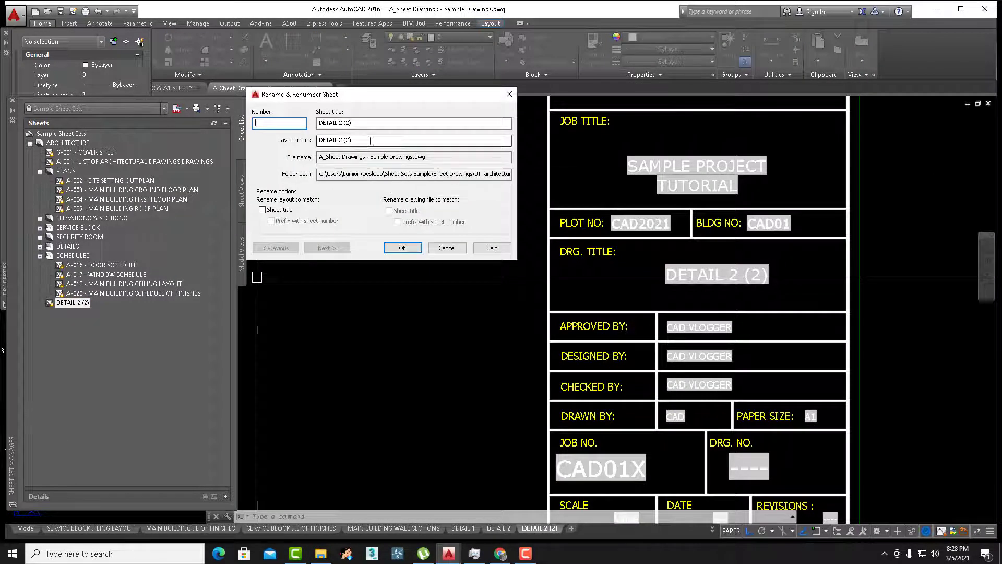
text(a-25)
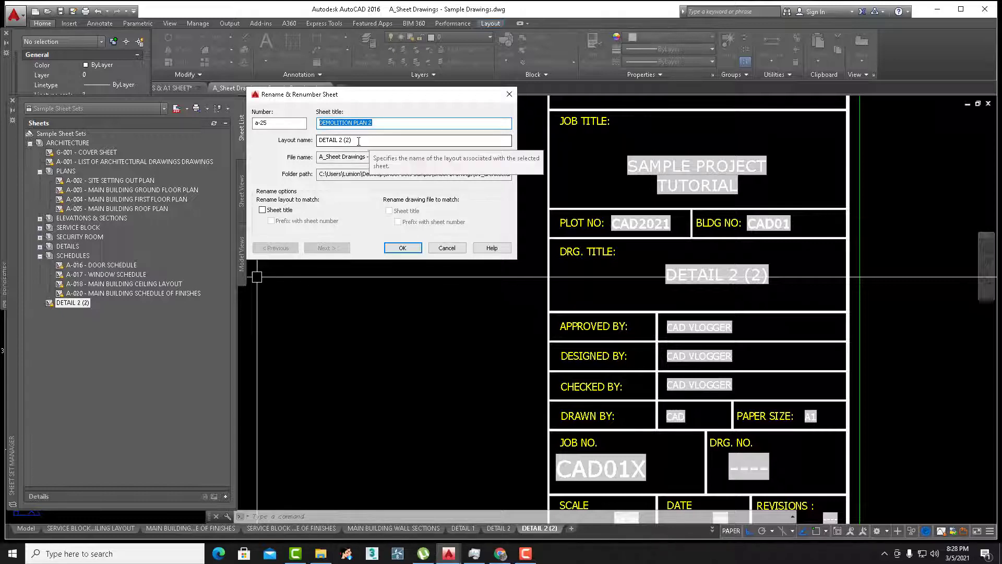
key(Tab)
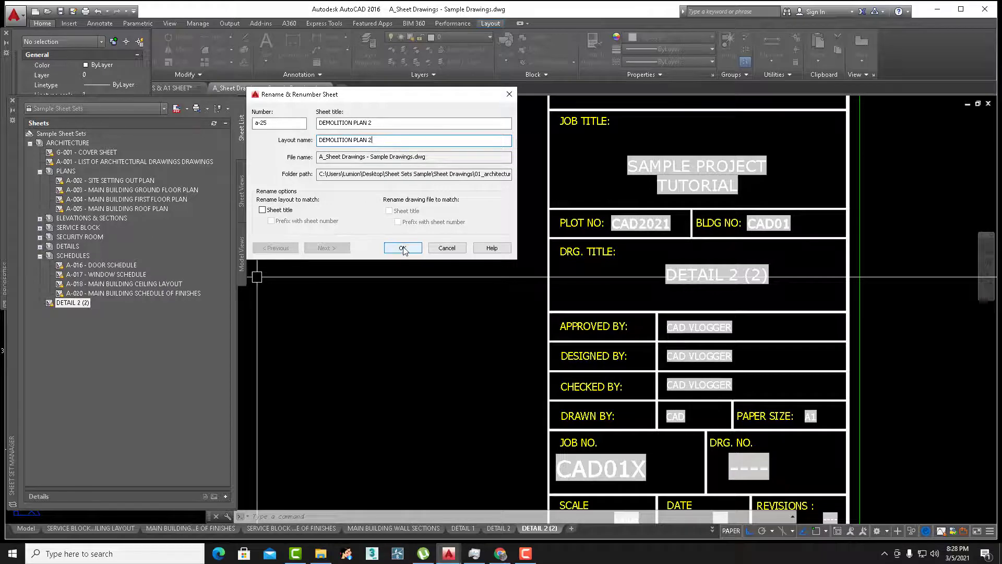
drag(257, 123, 249, 123)
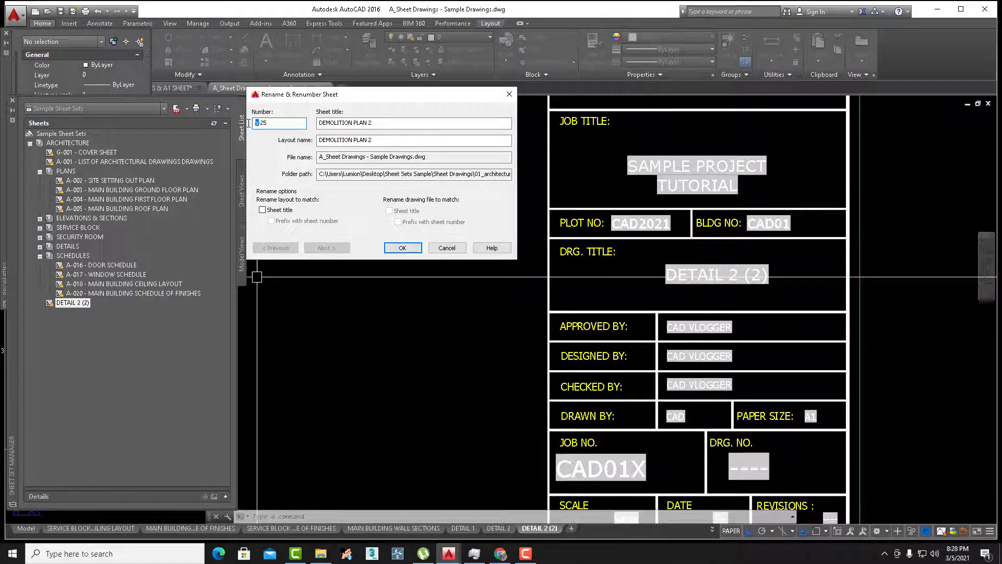
click(400, 249)
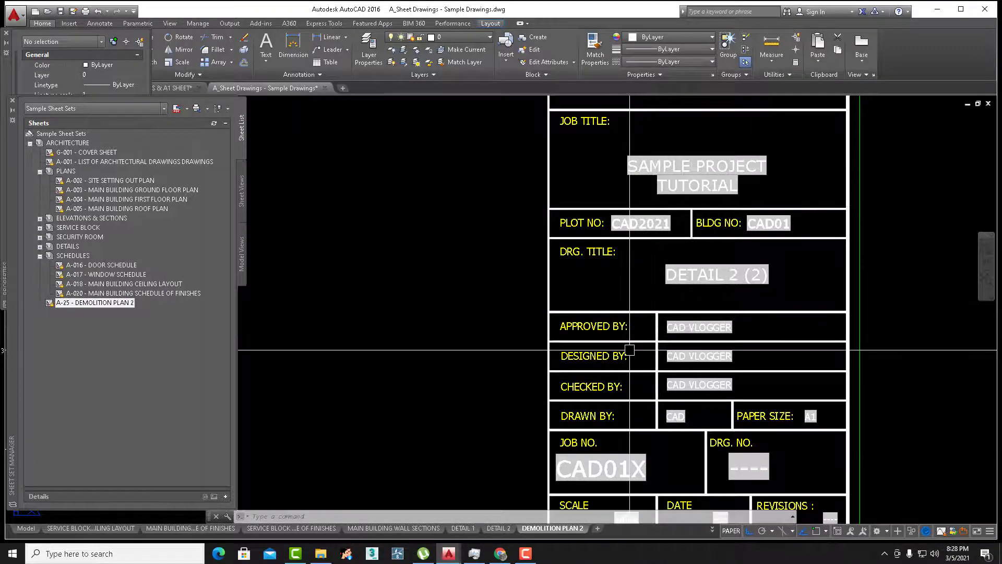
Regenerate the DEMOLITION PLAN 2 layout to update the drawing title and number fields in its title block
text(re)
key(Return)
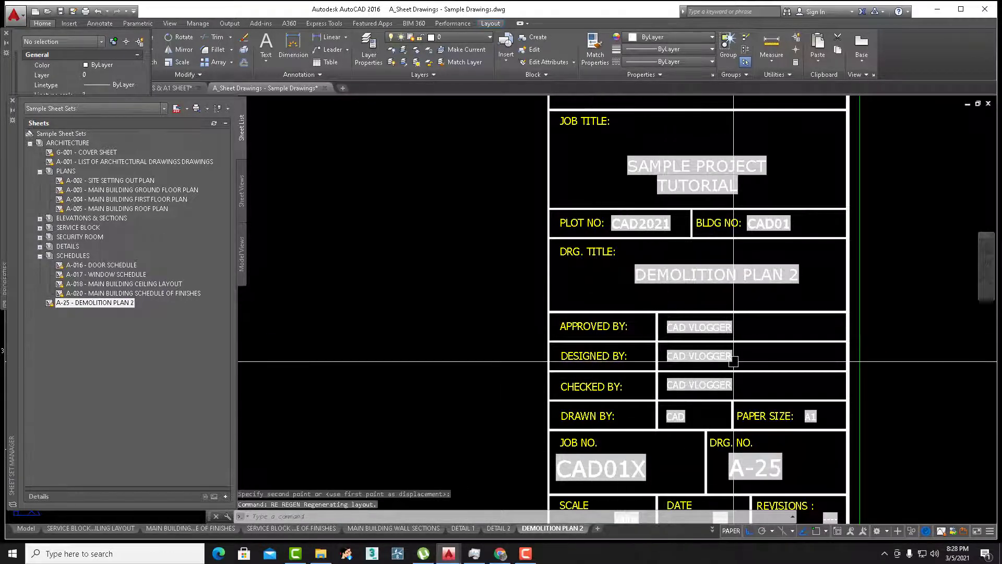
scroll(727, 360, down, 8)
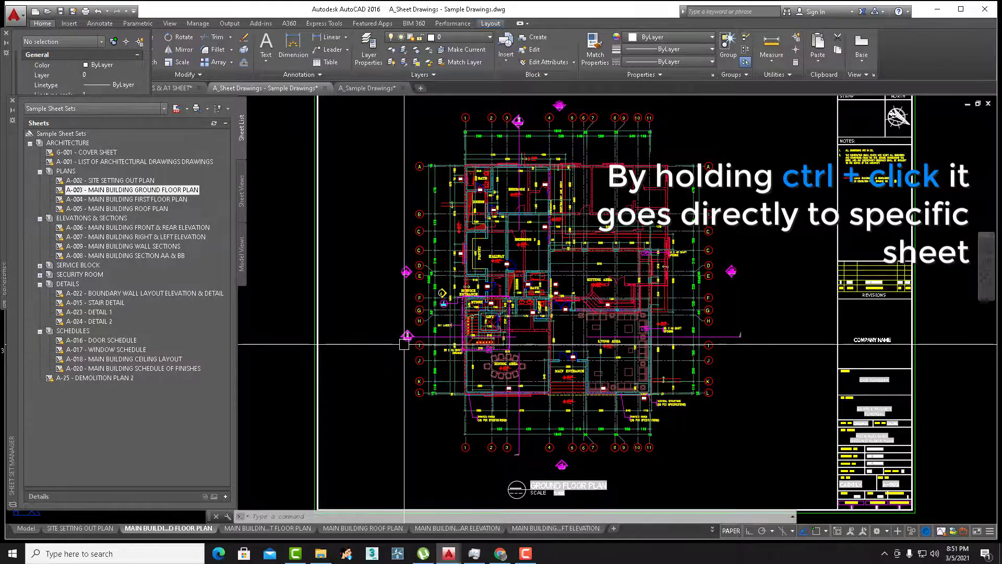
Follow the A-008 section mark on the ground floor plan to its sheet and check that sheet's drawing number against the sheet list
scroll(404, 342, up, 2)
scroll(405, 341, up, 6)
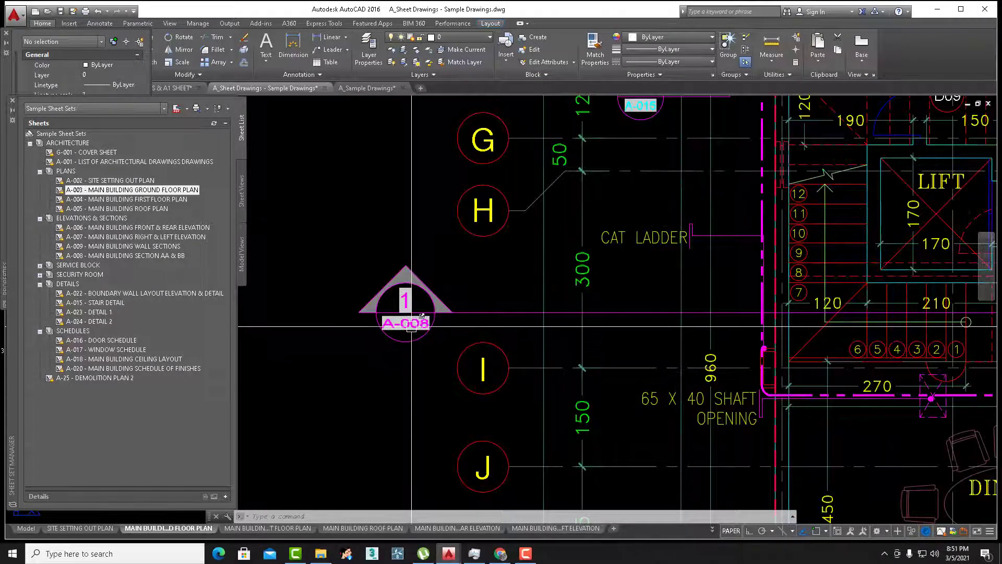
ctrl+click(412, 324)
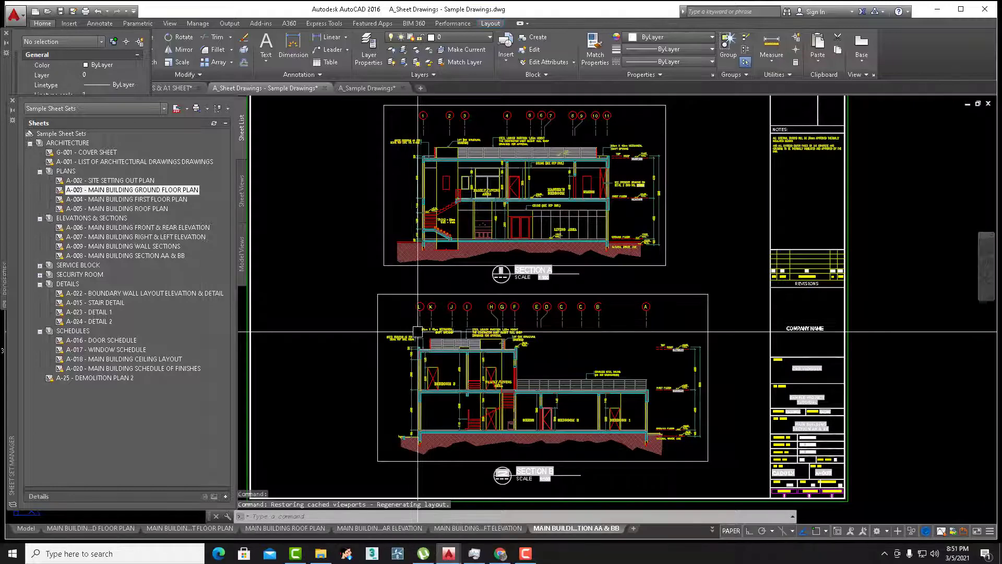
scroll(830, 479, up, 8)
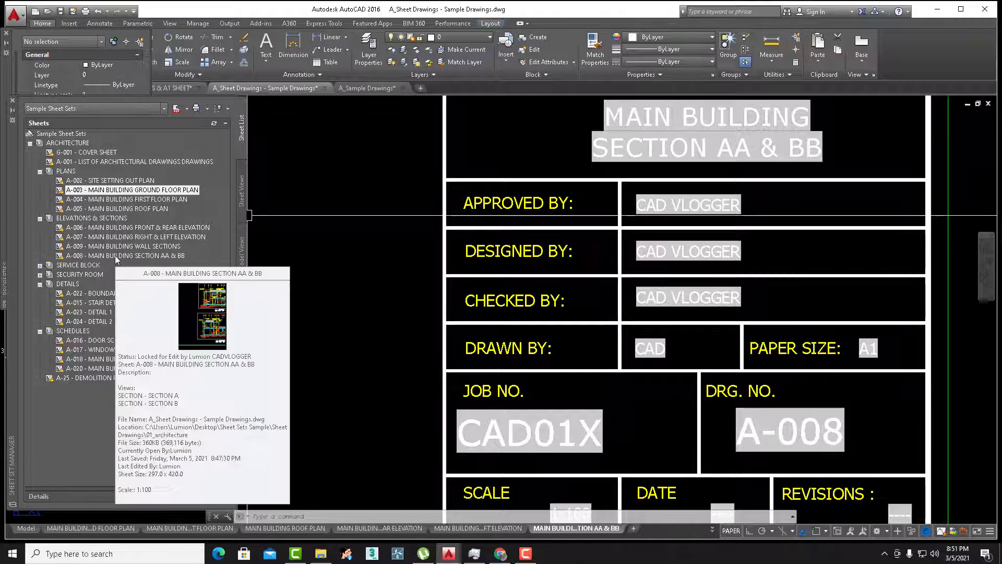
click(84, 254)
scroll(458, 276, down, 12)
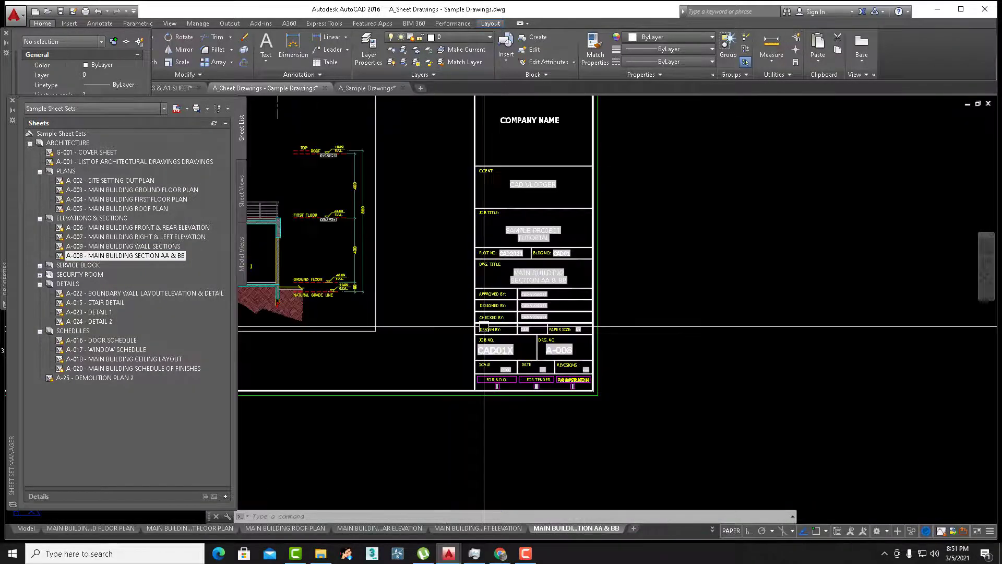
scroll(458, 277, up, 4)
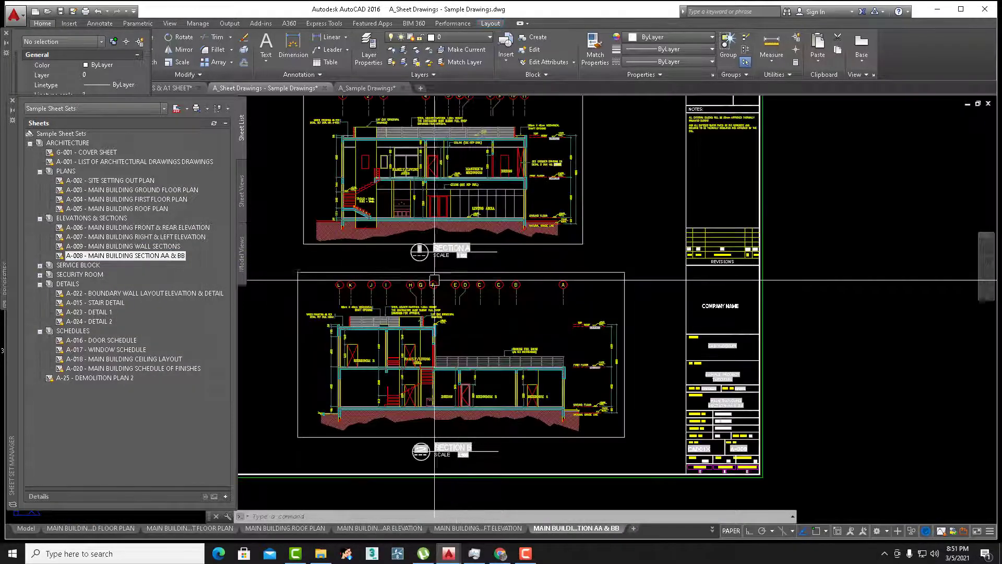
middle_drag(427, 288, 503, 308)
Reopen the A-003 ground floor plan sheet and follow the A-015 callout beside the stair to its linked sheet
double_click(124, 190)
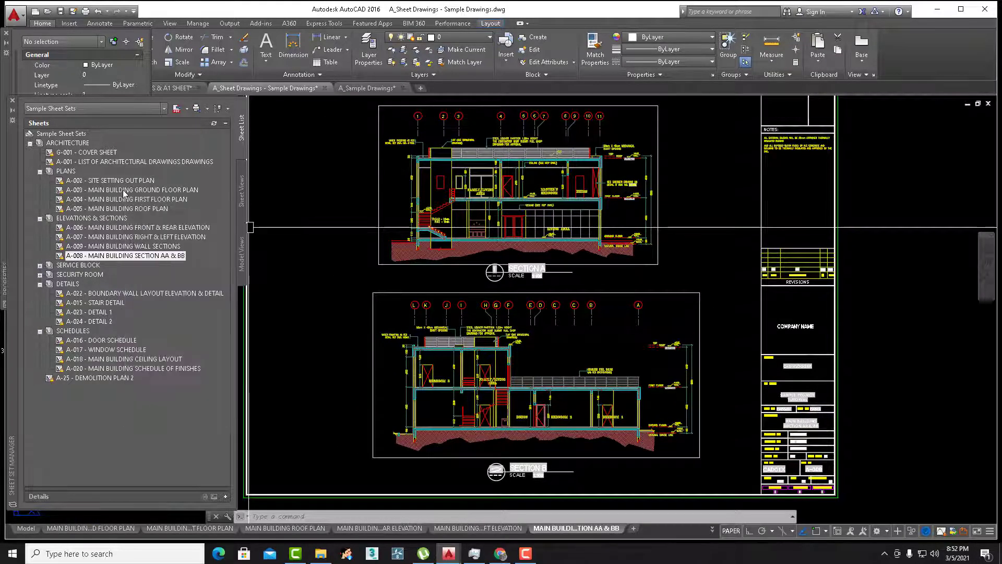
scroll(523, 284, down, 5)
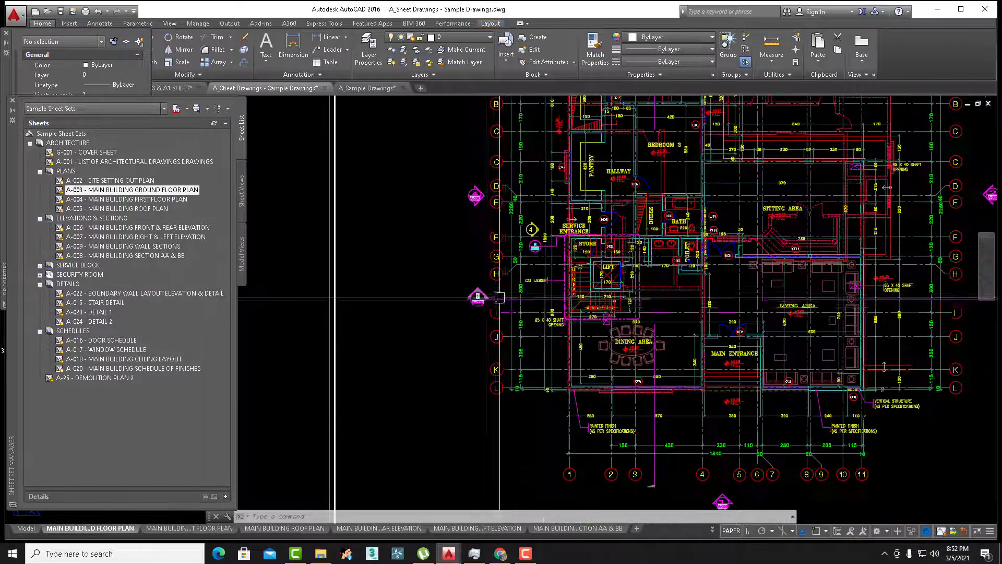
scroll(335, 291, up, 4)
scroll(513, 268, up, 2)
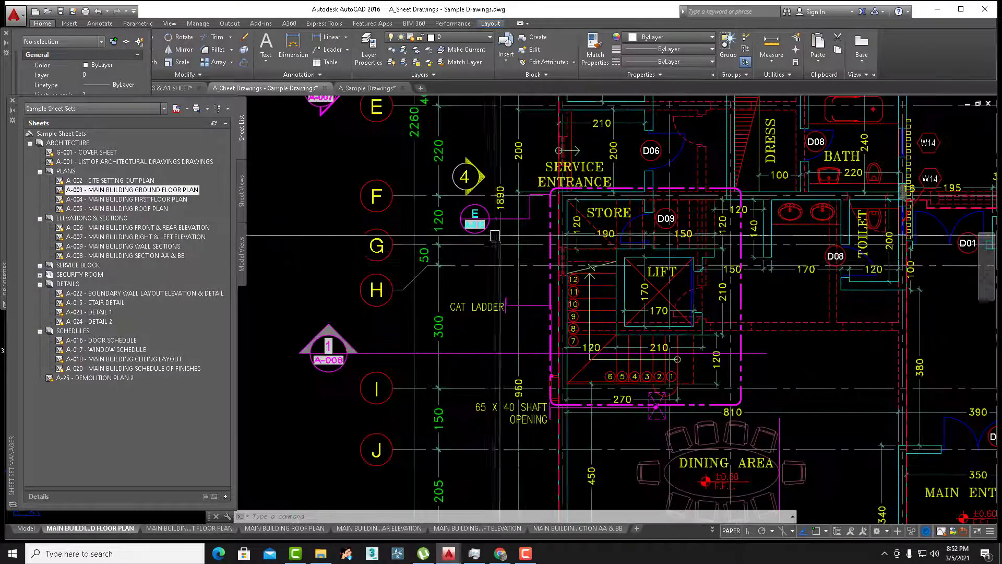
scroll(517, 275, down, 2)
scroll(517, 276, up, 4)
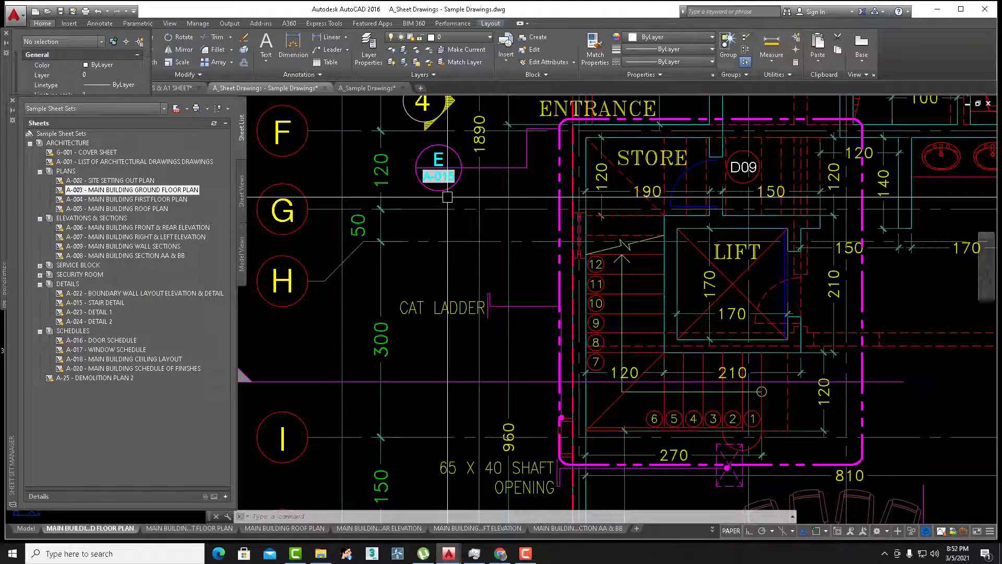
ctrl+click(438, 176)
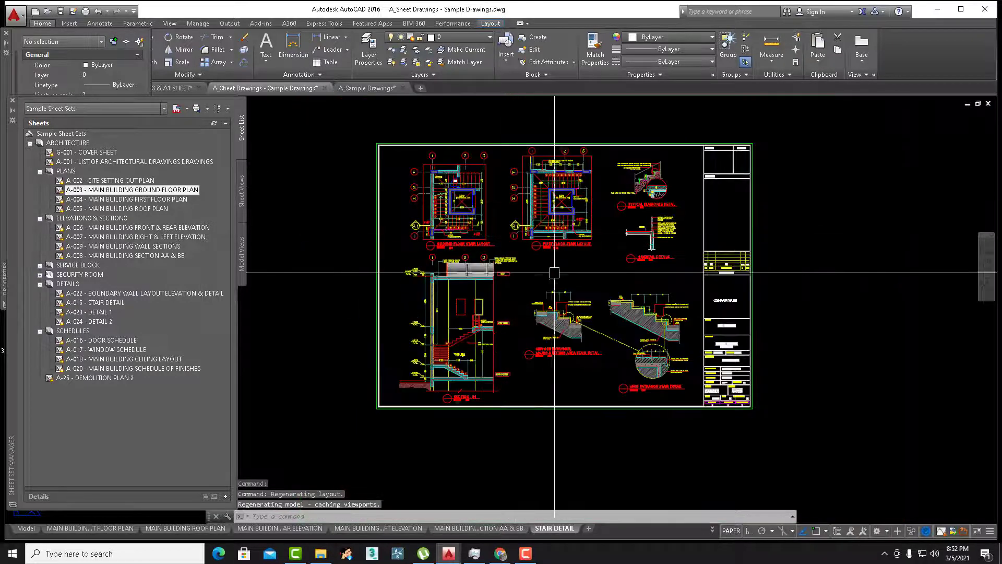
Check the drawing number in the stair detail's title block against its entry in the sheet list
scroll(750, 400, up, 6)
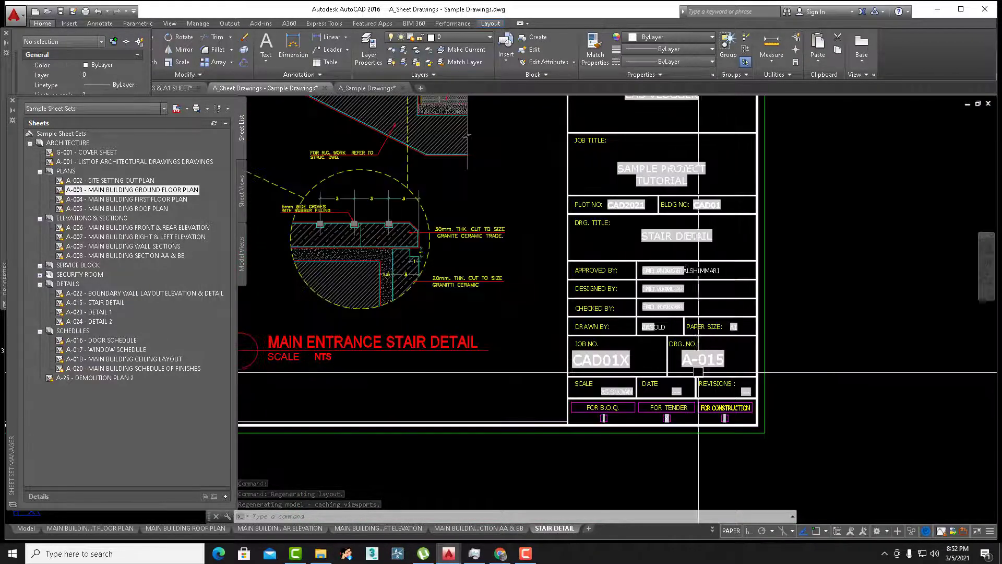
scroll(756, 351, down, 4)
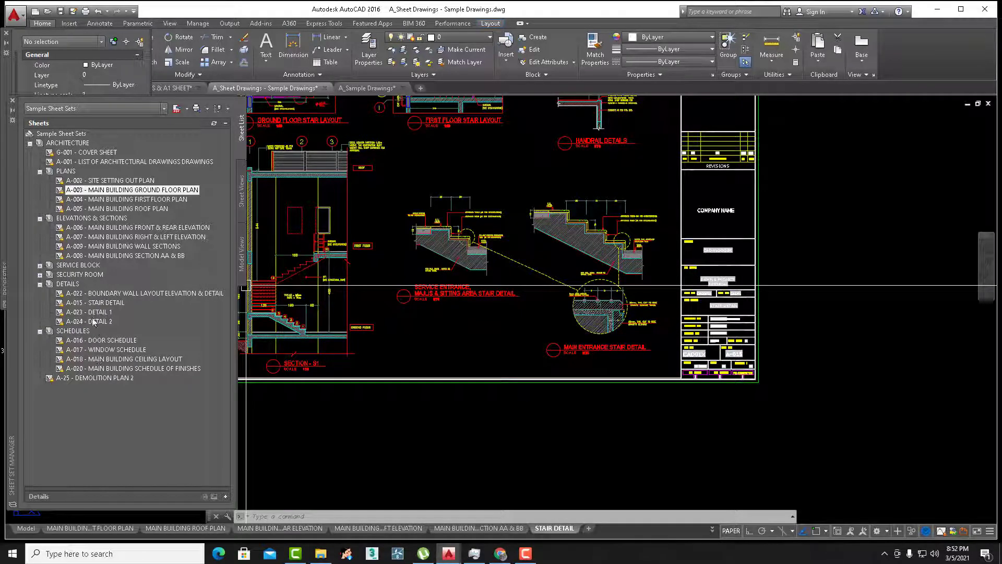
click(88, 305)
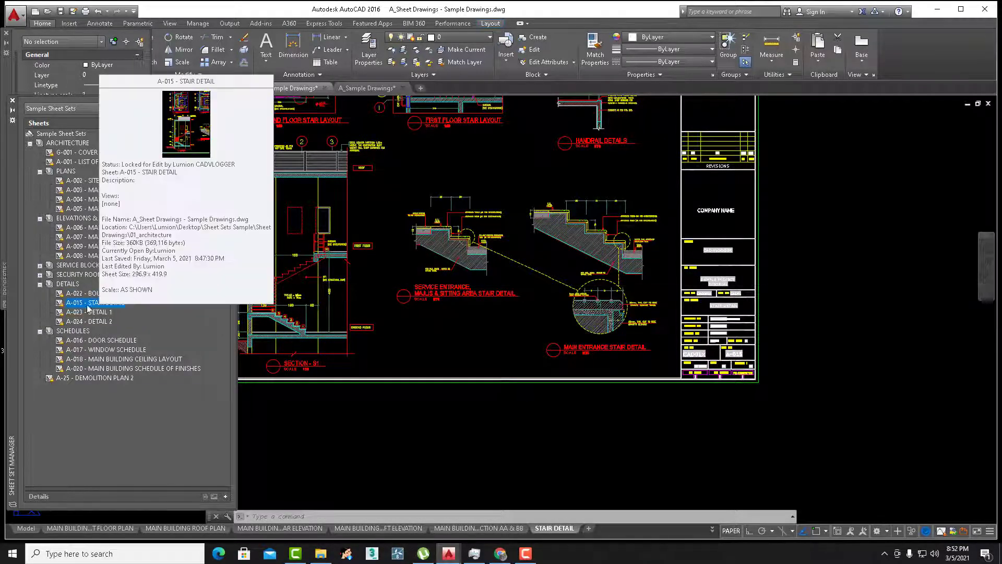
middle_drag(500, 263, 661, 362)
Return to the A-003 ground floor plan sheet and follow the A-007 elevation mark beside grid lines D and E
double_click(129, 191)
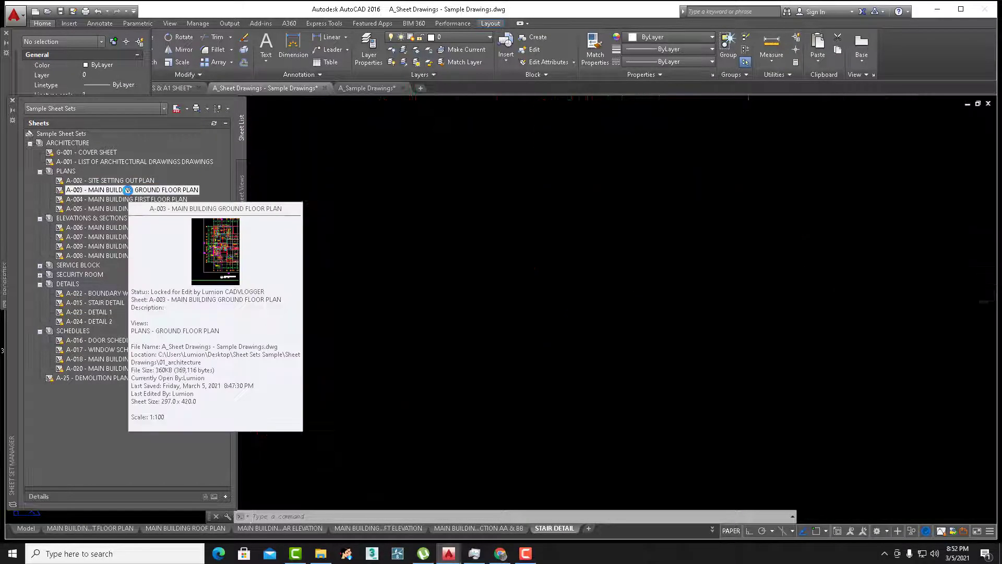
scroll(526, 288, down, 5)
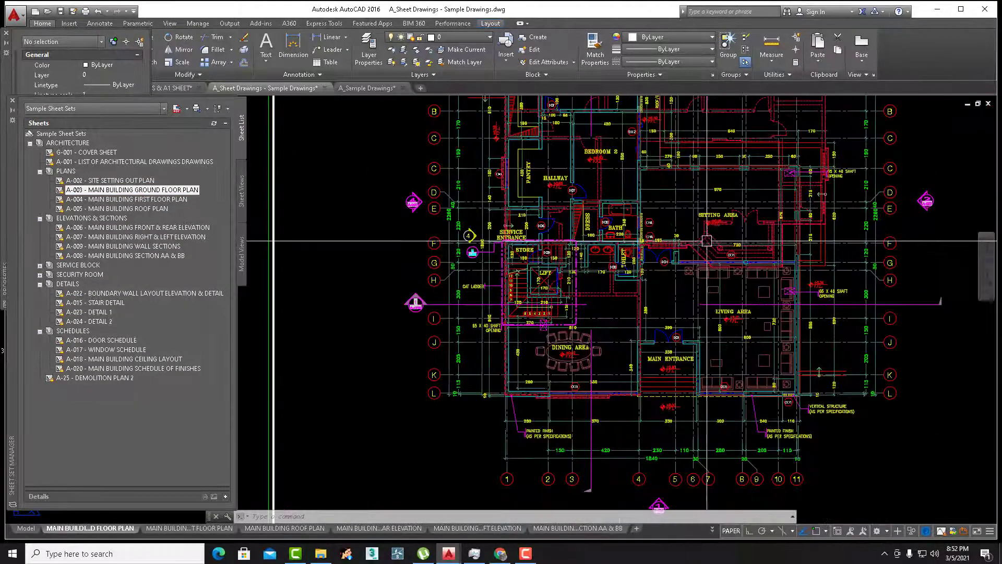
middle_drag(706, 242, 633, 400)
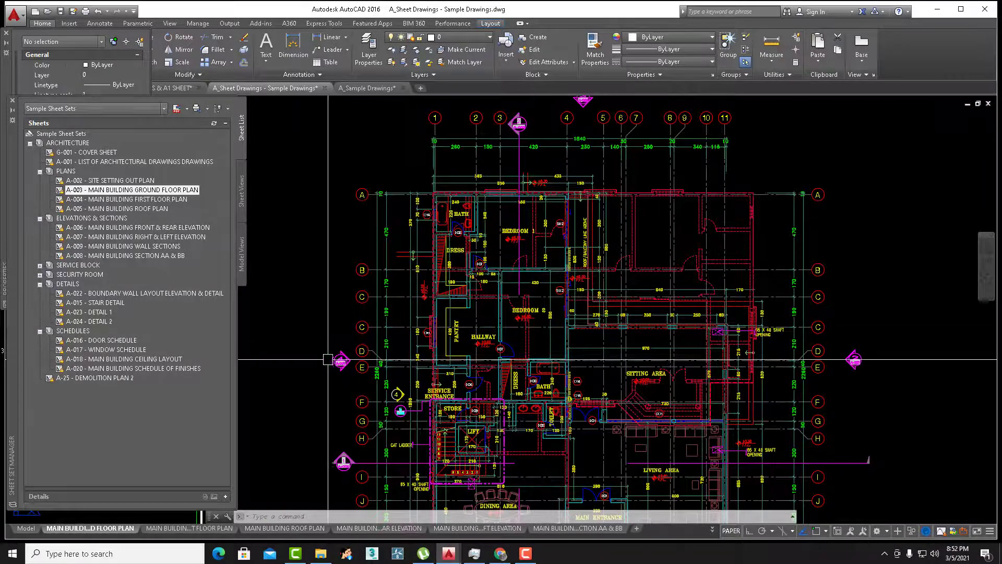
scroll(336, 361, up, 6)
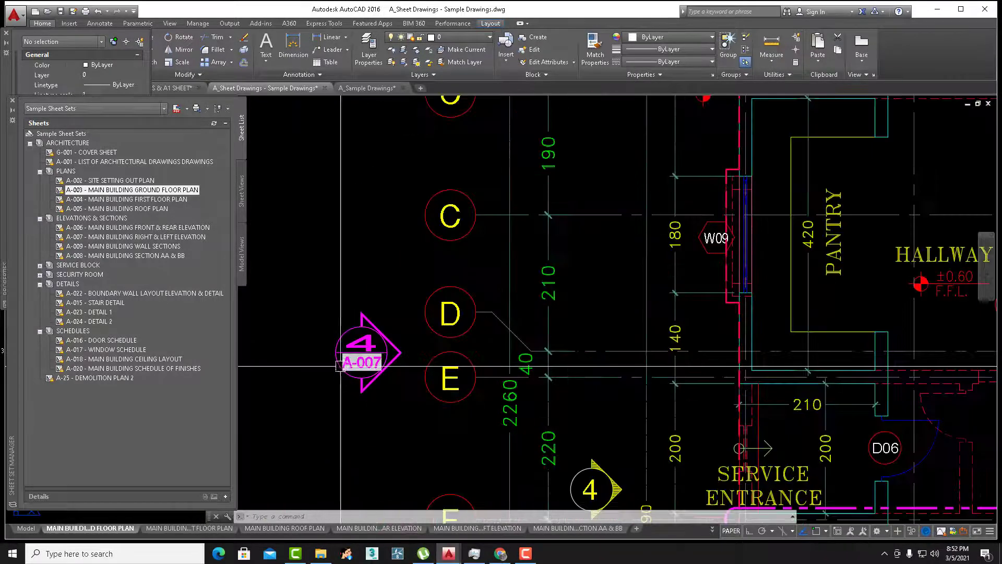
ctrl+click(369, 361)
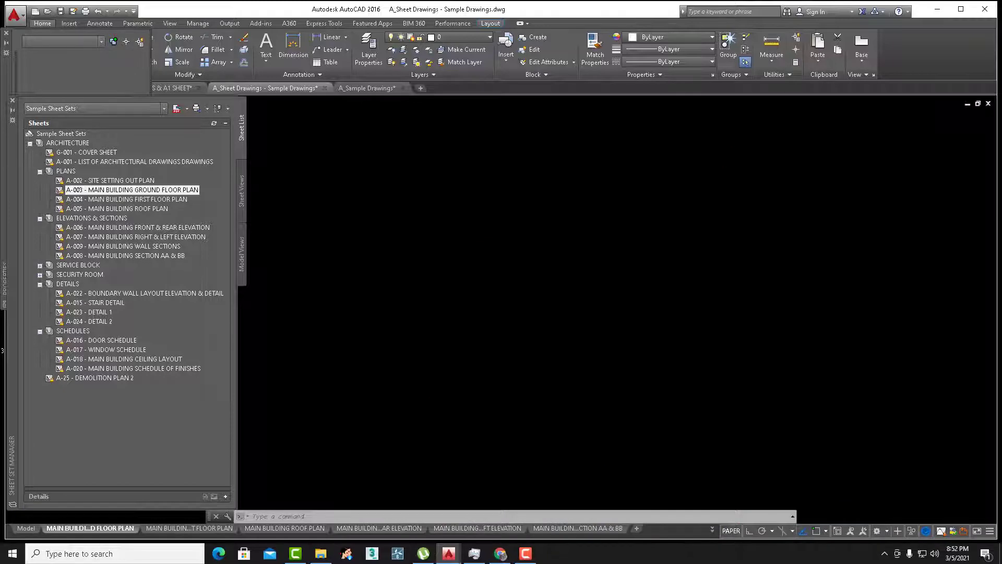
Compare the right and left elevation sheet's title block number with its sheet list entry, and view the whole sheet
click(83, 238)
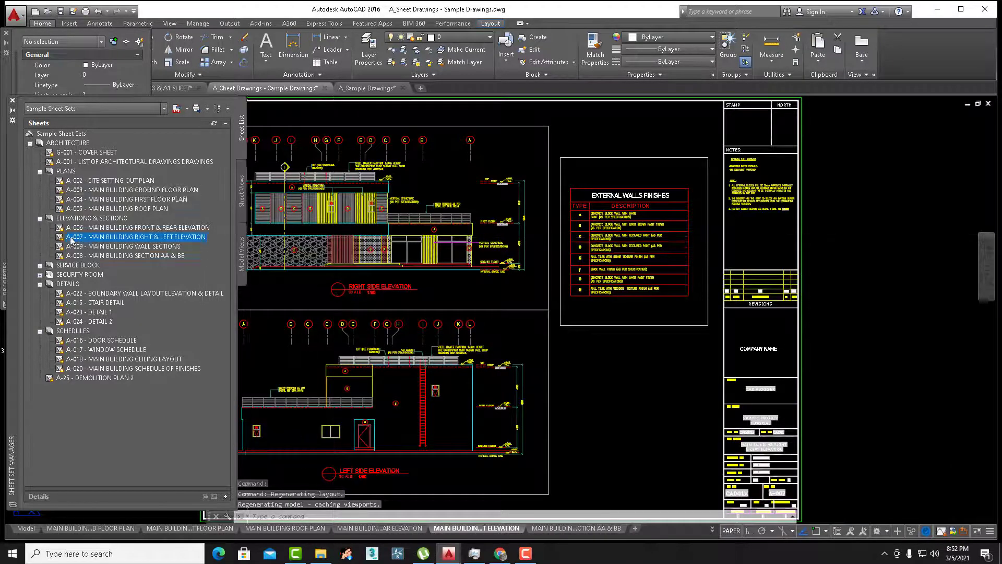
middle_drag(736, 462, 705, 395)
scroll(705, 395, up, 3)
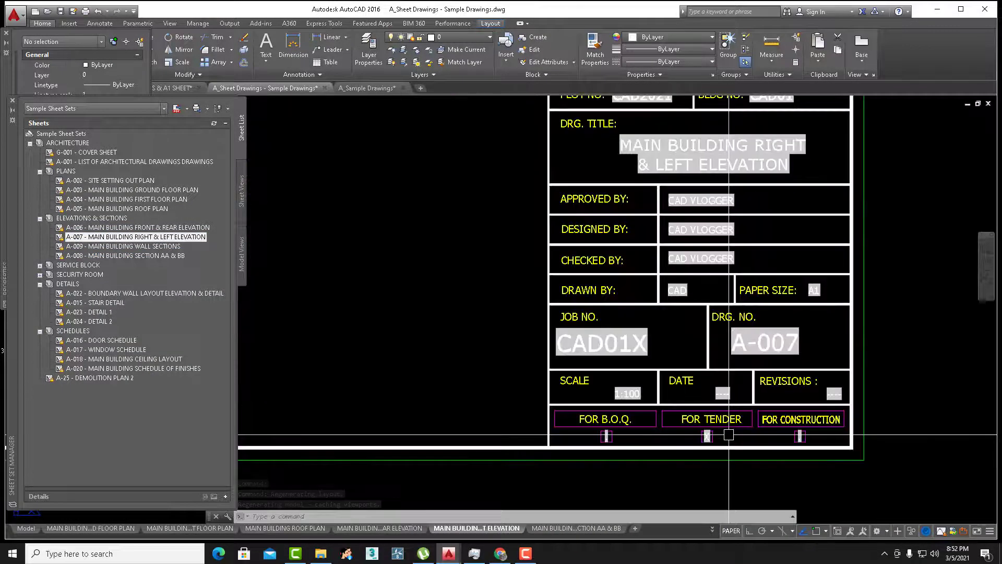
scroll(545, 268, down, 5)
scroll(545, 269, up, 3)
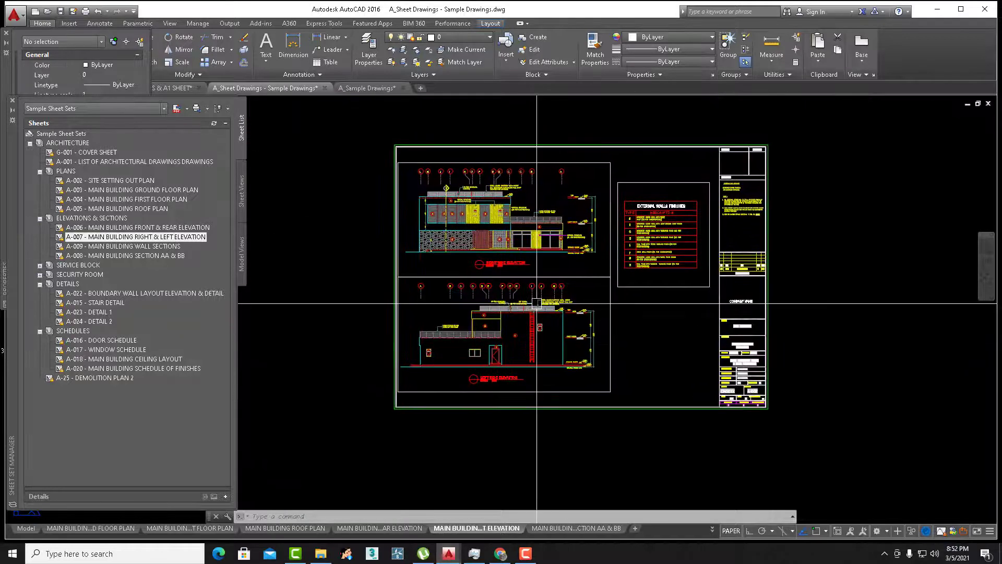